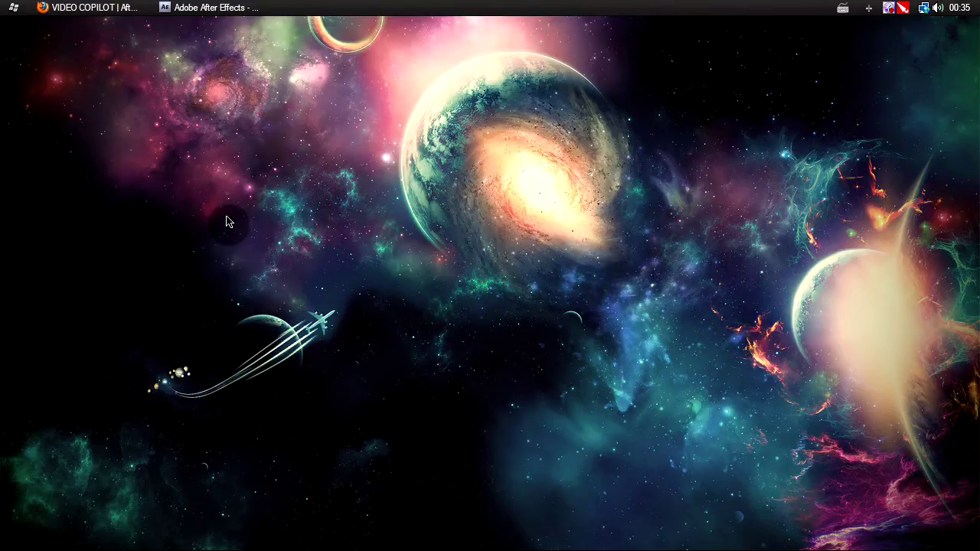
# - Bring Firefox forward and browse the Video Copilot Twitch product page
pyautogui.click(84, 7)
pyautogui.scroll(-1, 114, 135)
pyautogui.scroll(-2, 114, 135)
pyautogui.scroll(4, 114, 134)
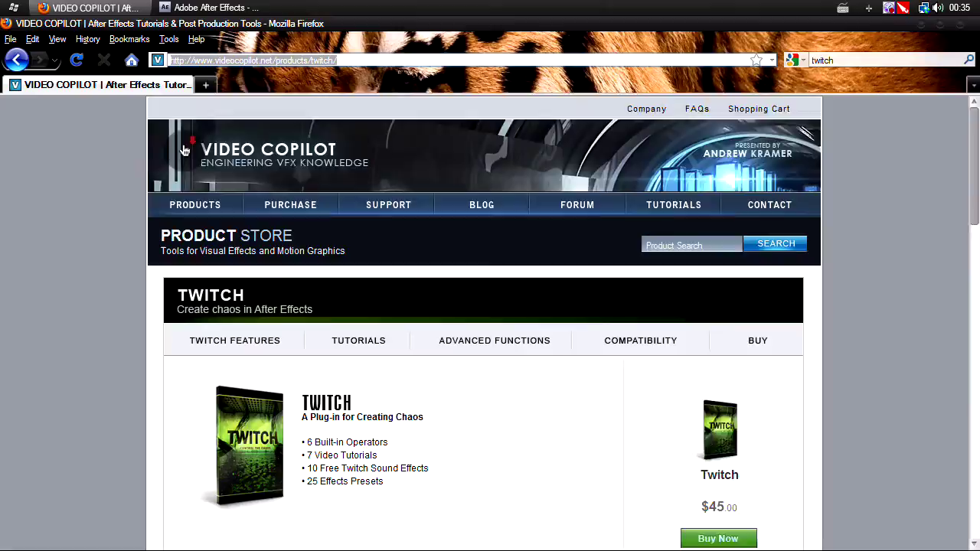
pyautogui.scroll(-8, 180, 142)
pyautogui.scroll(-10, 182, 149)
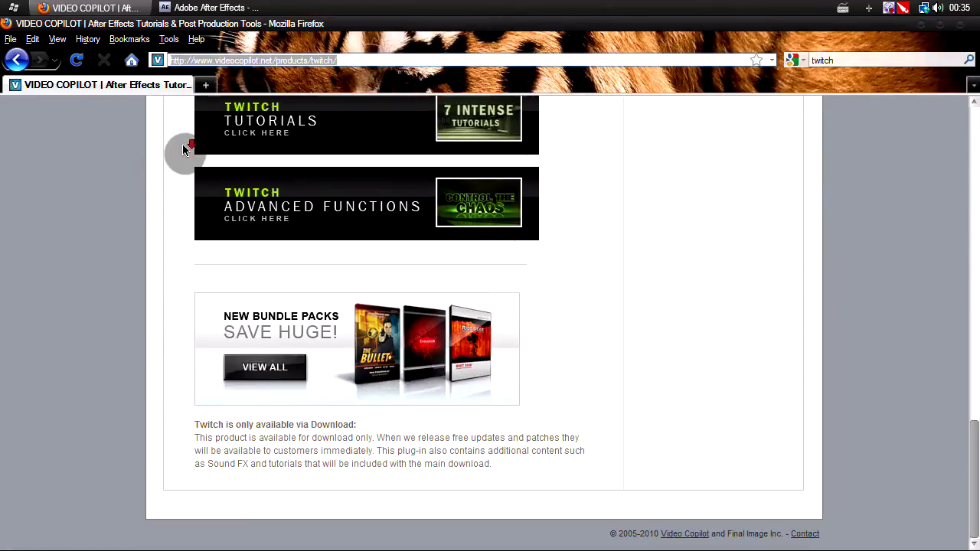
pyautogui.scroll(15, 182, 227)
pyautogui.scroll(3, 501, 238)
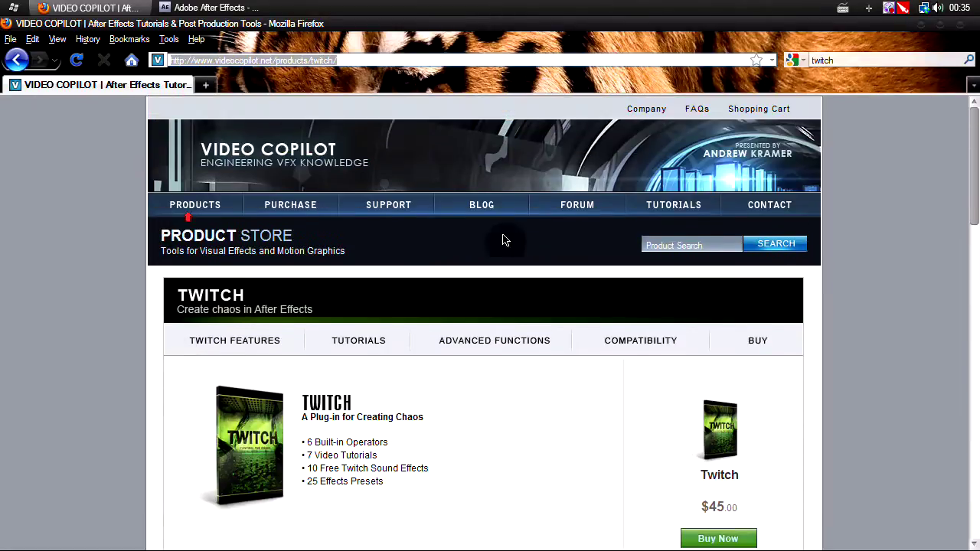
pyautogui.scroll(-6, 810, 289)
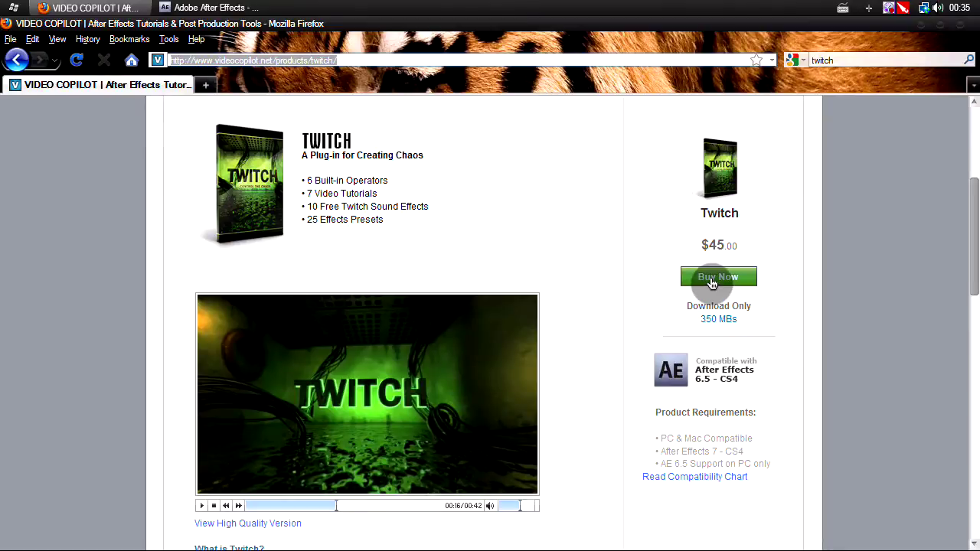
pyautogui.scroll(3, 711, 281)
pyautogui.scroll(-6, 711, 279)
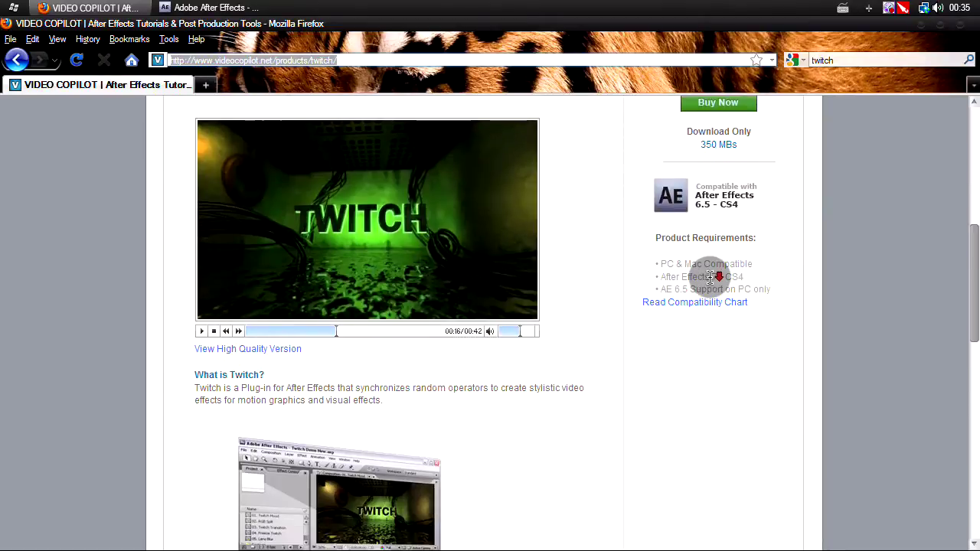
pyautogui.scroll(-8, 710, 279)
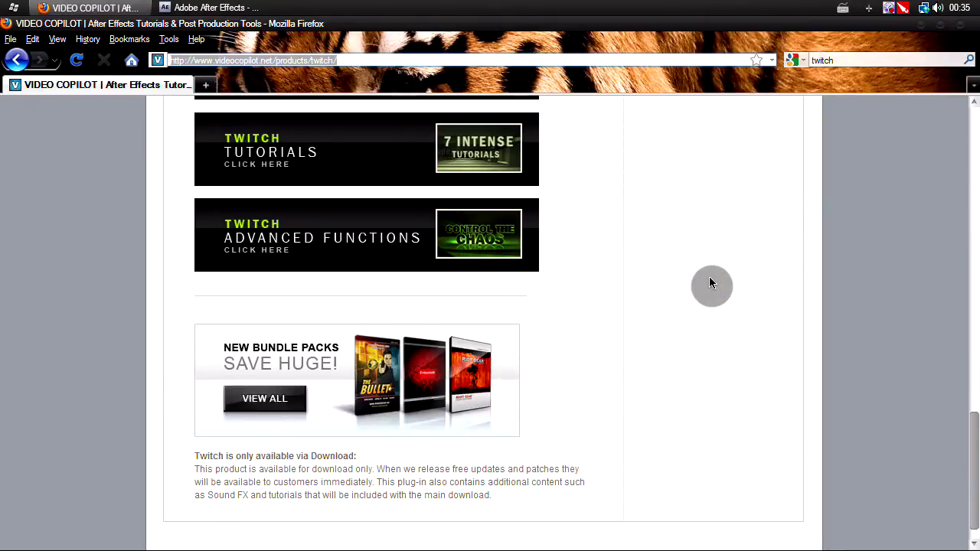
pyautogui.scroll(7, 710, 282)
pyautogui.moveTo(971, 283); pyautogui.dragTo(801, 235)
# - Open Twitch's Compatibility and Advanced Functions pages, then restore the browser window
pyautogui.press('Return')
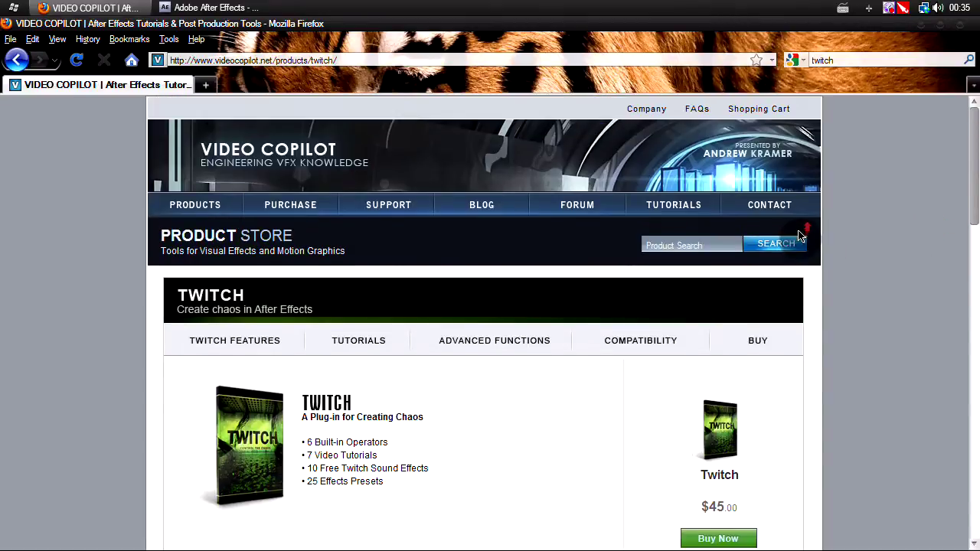
pyautogui.click(526, 341)
pyautogui.scroll(-10, 526, 347)
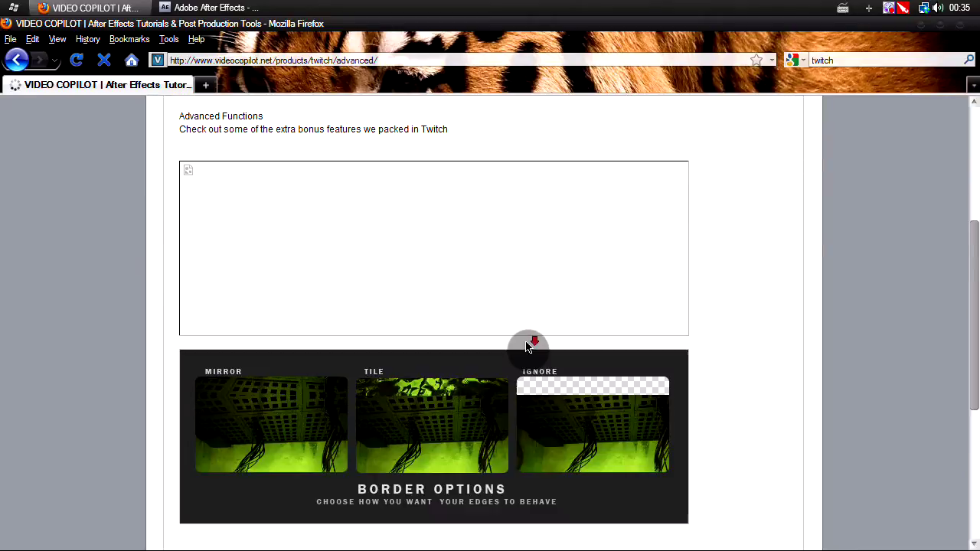
pyautogui.scroll(6, 526, 344)
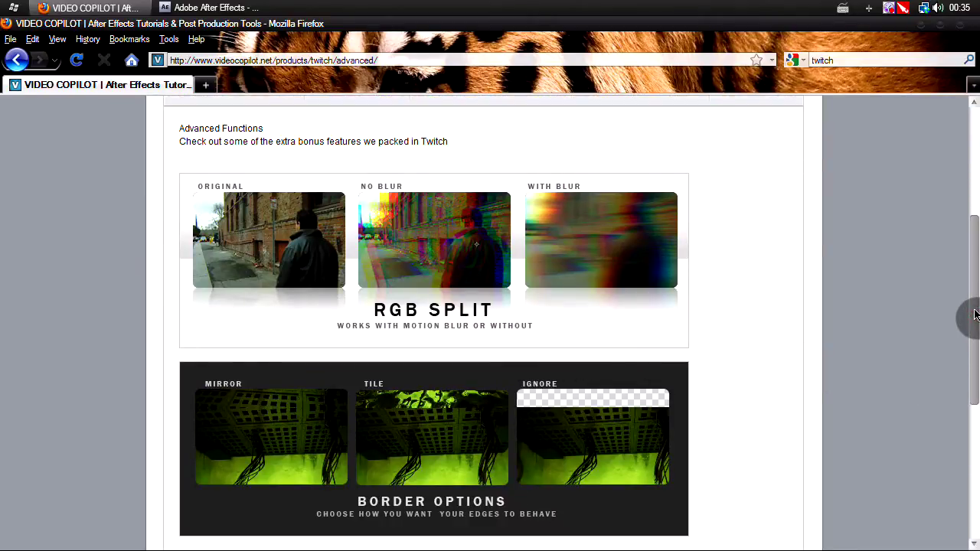
pyautogui.moveTo(976, 314); pyautogui.dragTo(964, 113)
pyautogui.doubleClick(925, 25)
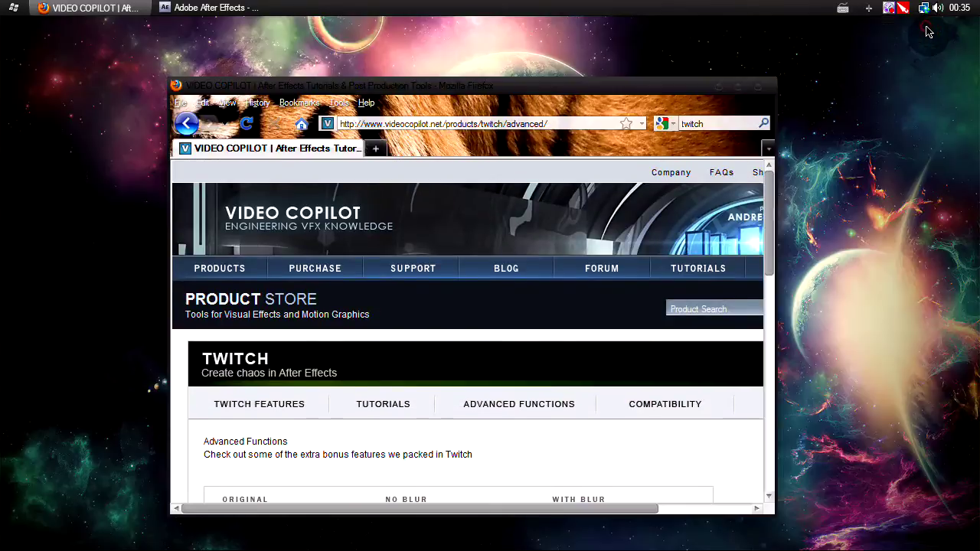
# - Switch to After Effects and RAM-preview the Blood_Scene composition
pyautogui.click(718, 86)
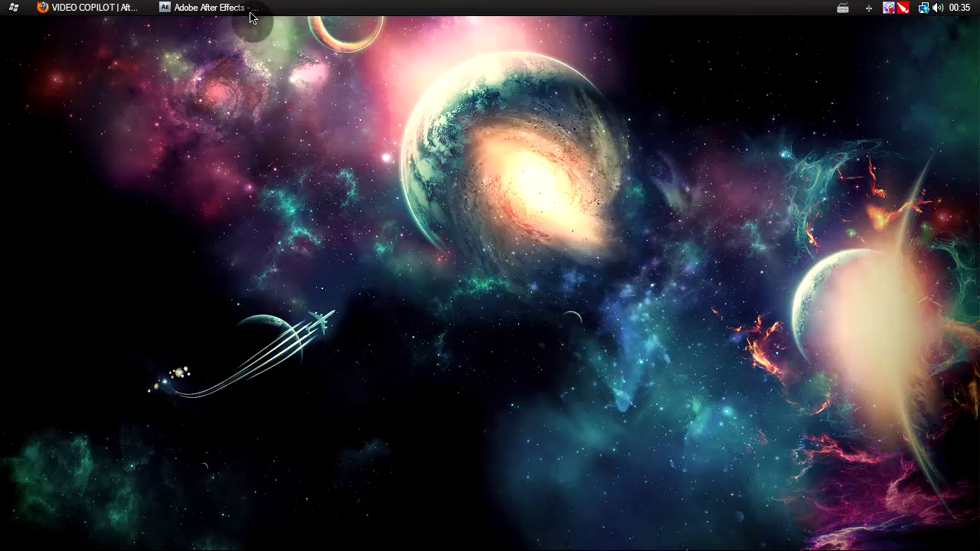
pyautogui.click(247, 9)
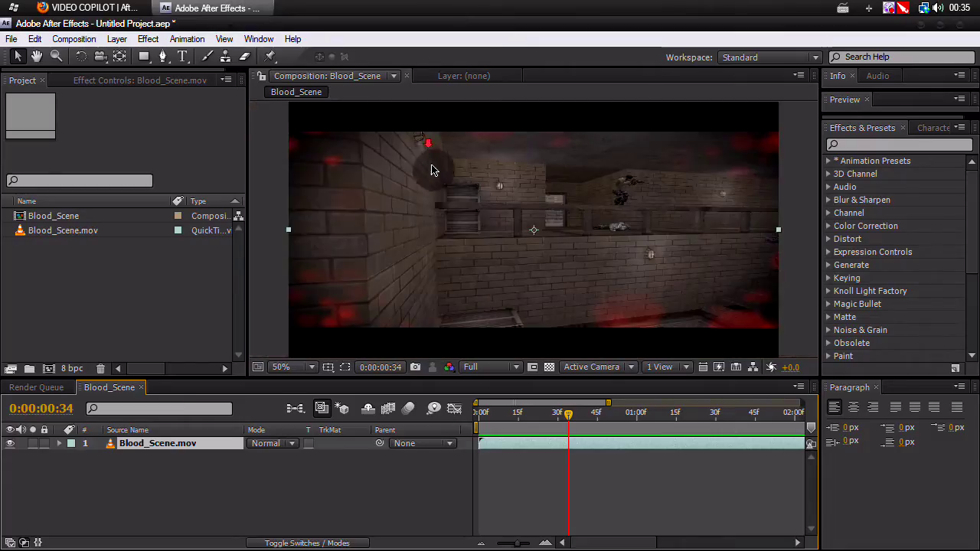
pyautogui.moveTo(621, 263); pyautogui.dragTo(591, 258)
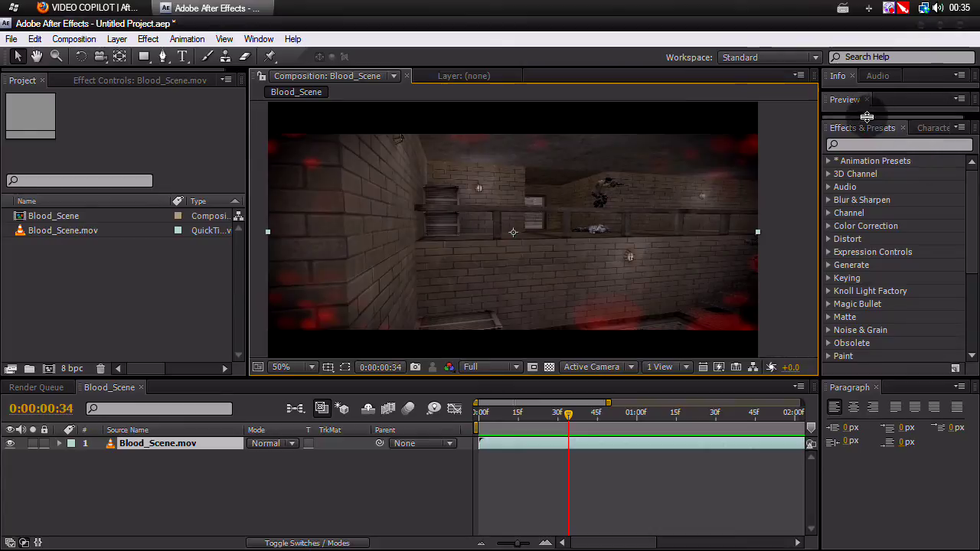
pyautogui.moveTo(864, 113); pyautogui.dragTo(903, 191)
pyautogui.click(970, 198)
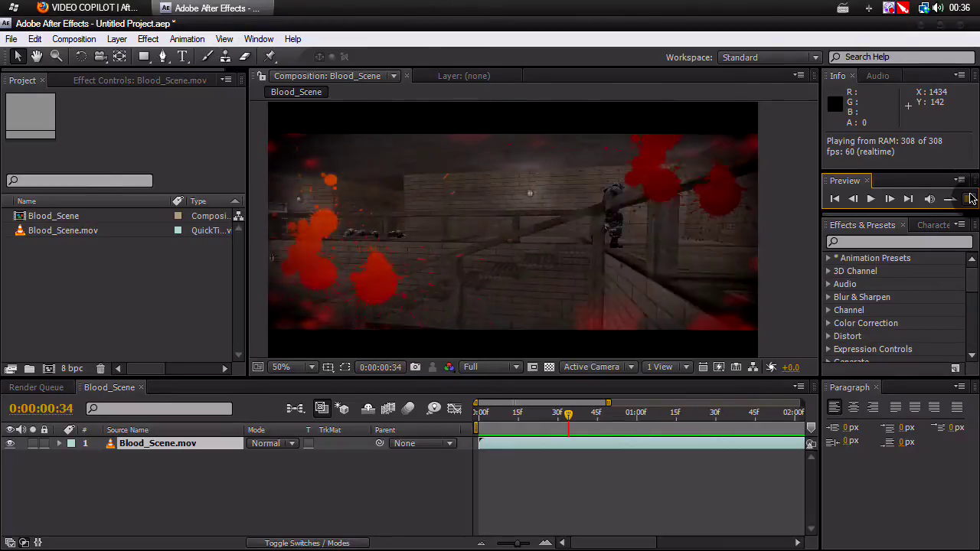
pyautogui.click(970, 198)
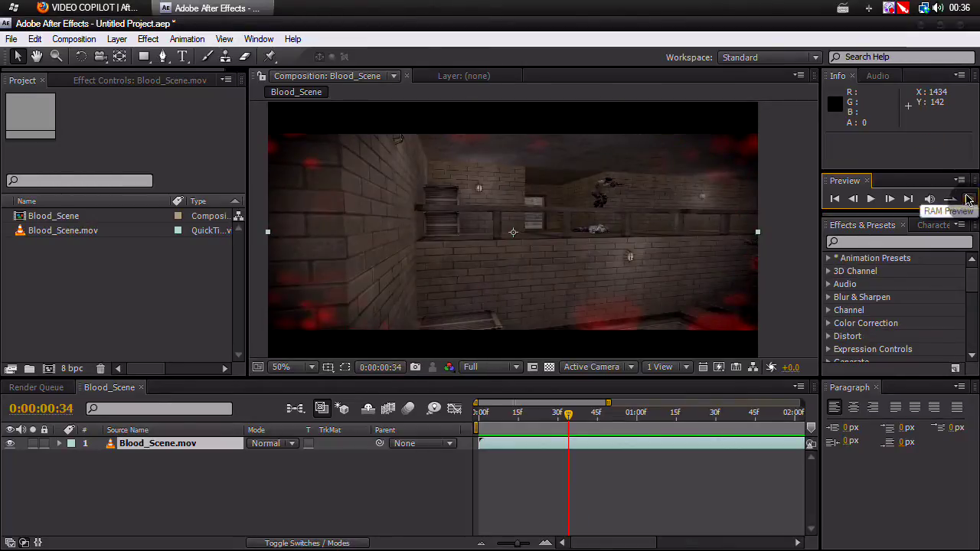
# - Scrub back to frame 0:00:00:13 and show the Render Queue
pyautogui.click(561, 420)
pyautogui.moveTo(561, 421); pyautogui.dragTo(514, 416)
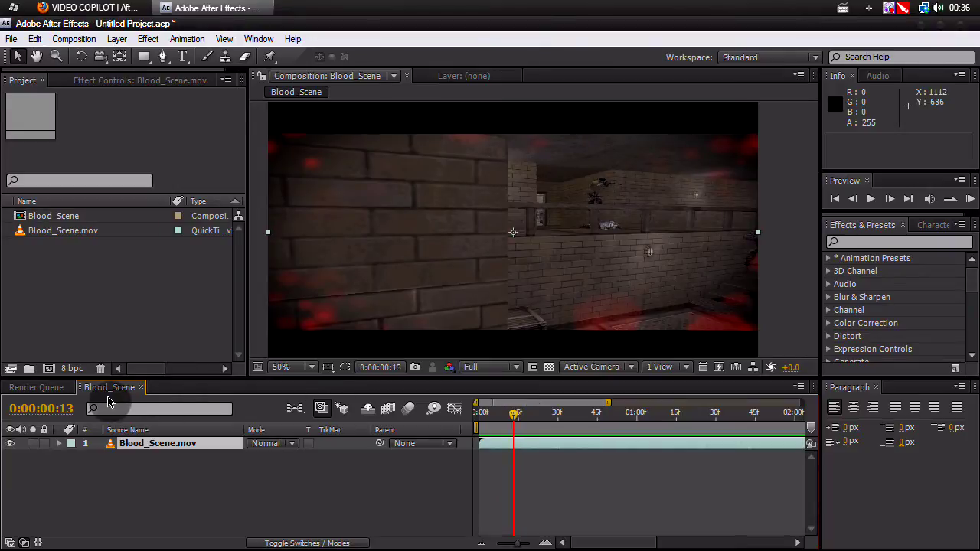
pyautogui.click(56, 390)
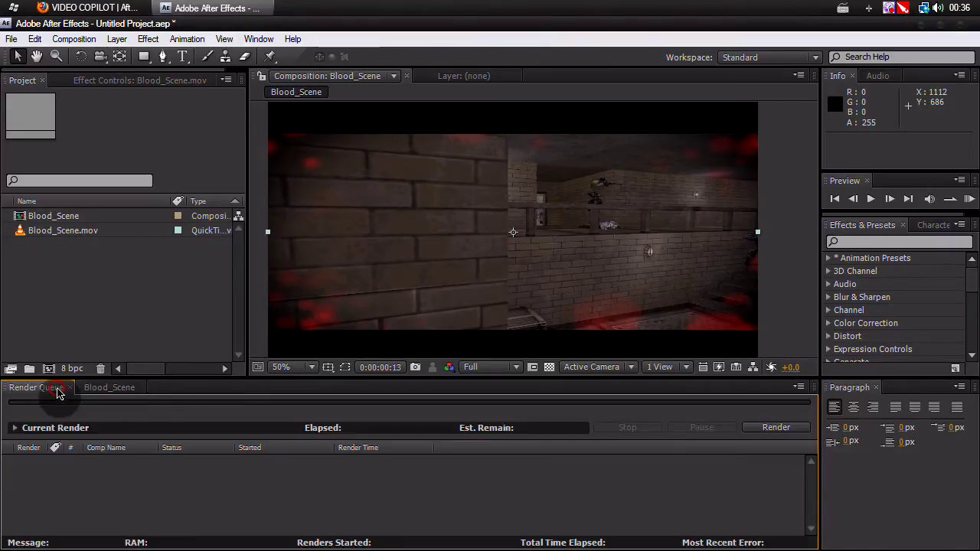
# - Create Comp 1 at 1280×720 with Square Pixels and a 0;00;10;03 duration
pyautogui.click(69, 39)
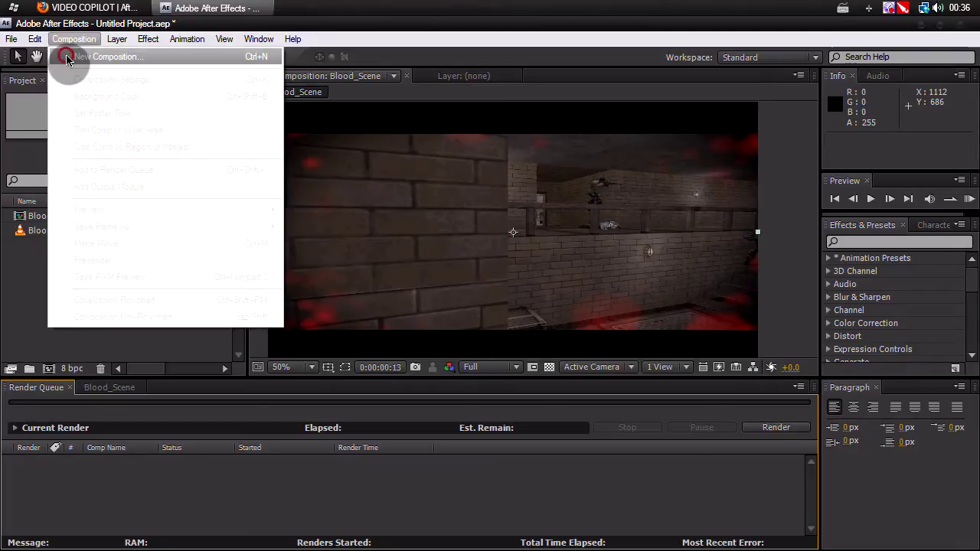
pyautogui.click(65, 55)
pyautogui.click(557, 304)
pyautogui.write('1280')
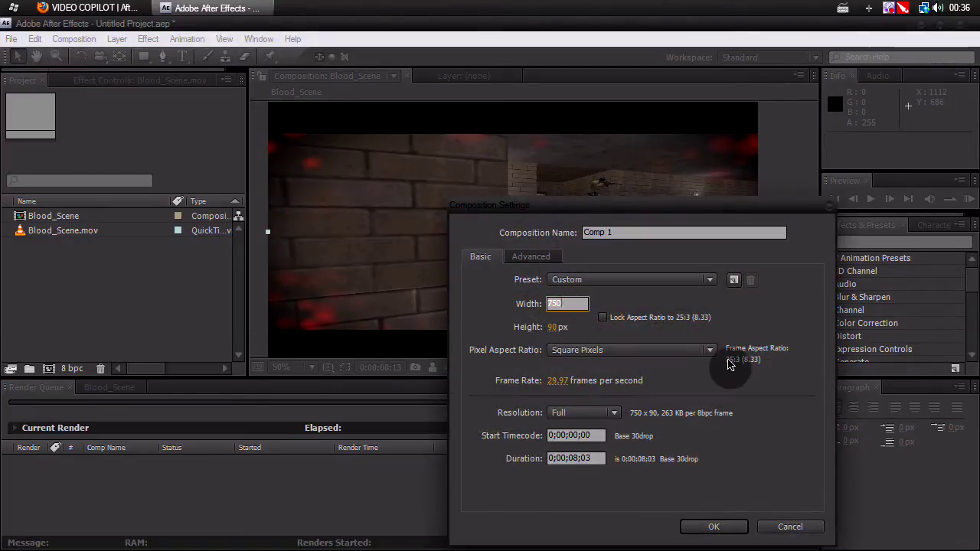
pyautogui.press('Tab')
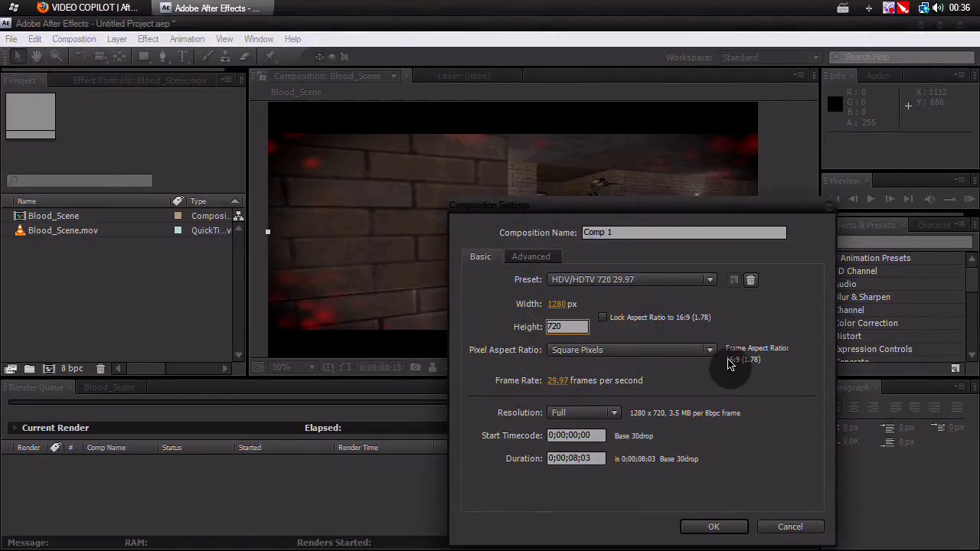
pyautogui.write('720')
pyautogui.click(636, 375)
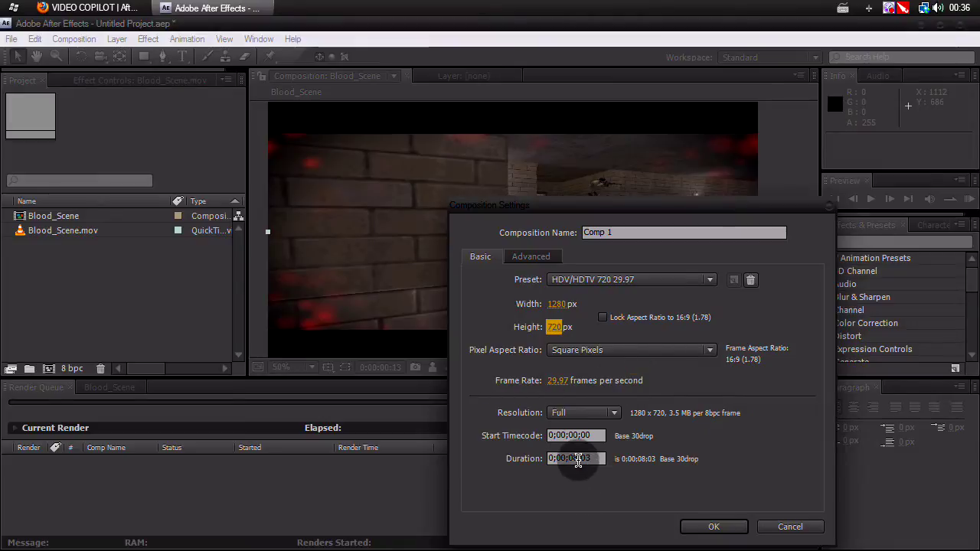
pyautogui.doubleClick(571, 459)
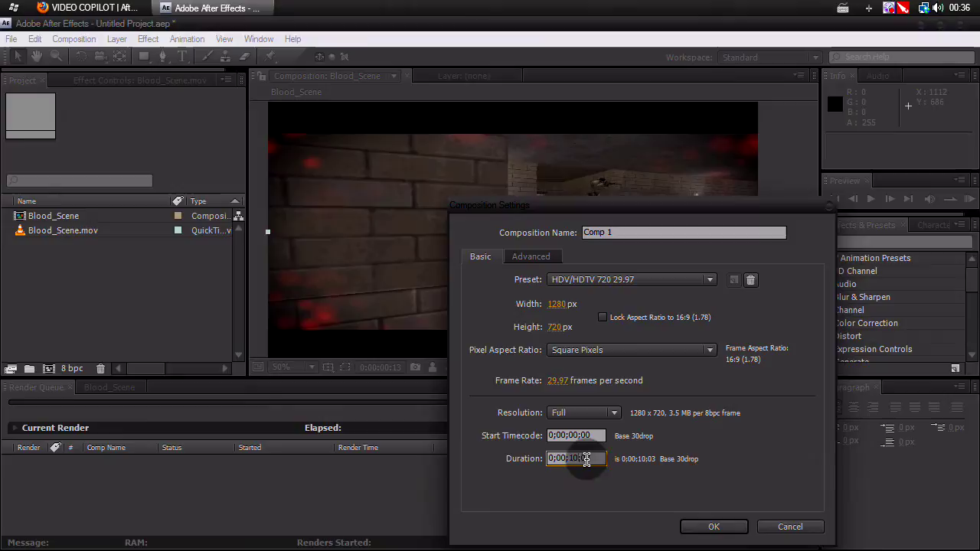
pyautogui.click(626, 346)
pyautogui.click(624, 346)
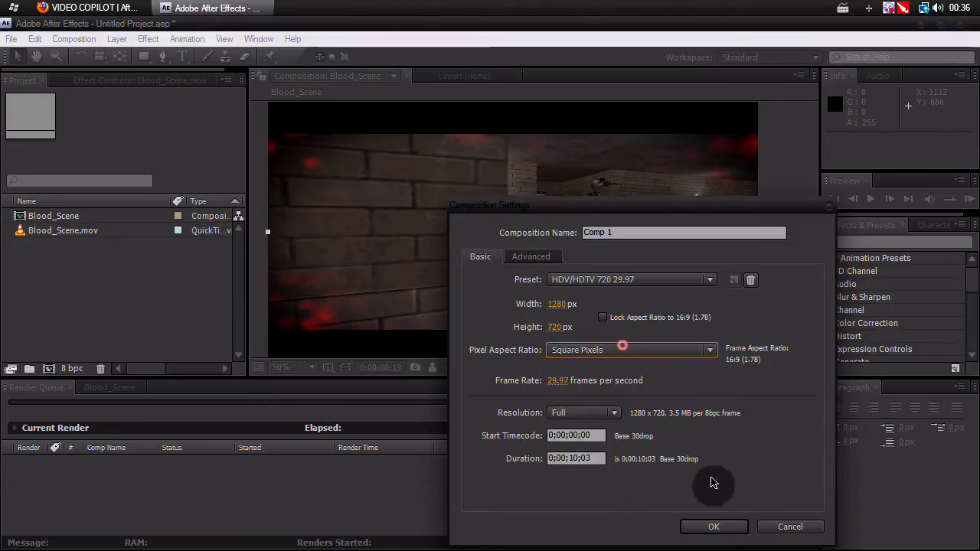
pyautogui.click(713, 526)
# - Add Blood_Scene.mov to the Comp 1 timeline and review the composition settings unchanged
pyautogui.click(576, 253)
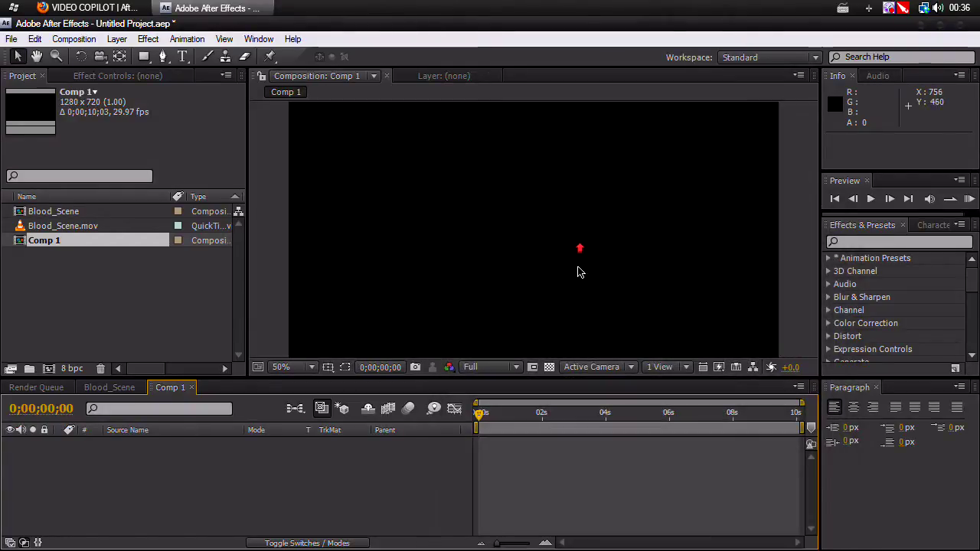
pyautogui.moveTo(654, 377); pyautogui.dragTo(656, 387)
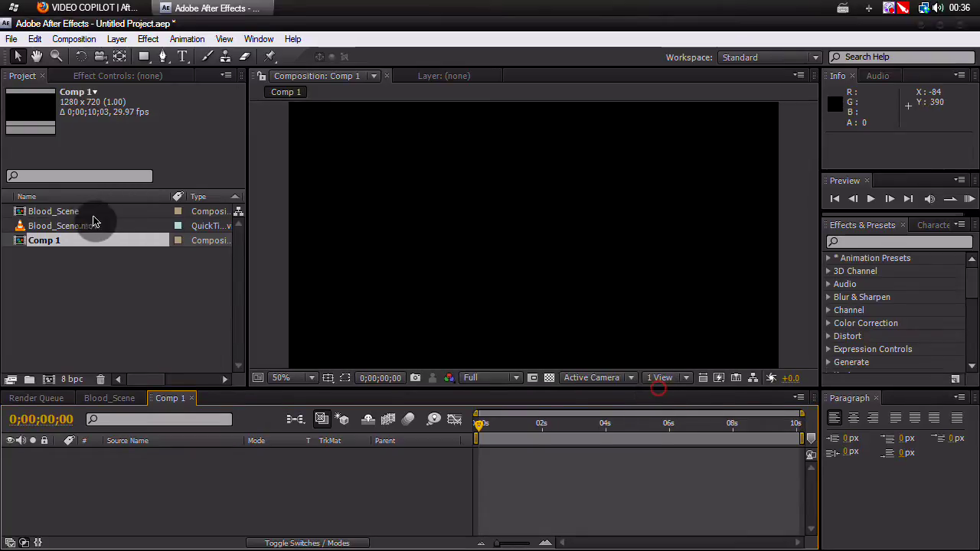
pyautogui.moveTo(94, 224); pyautogui.dragTo(146, 480)
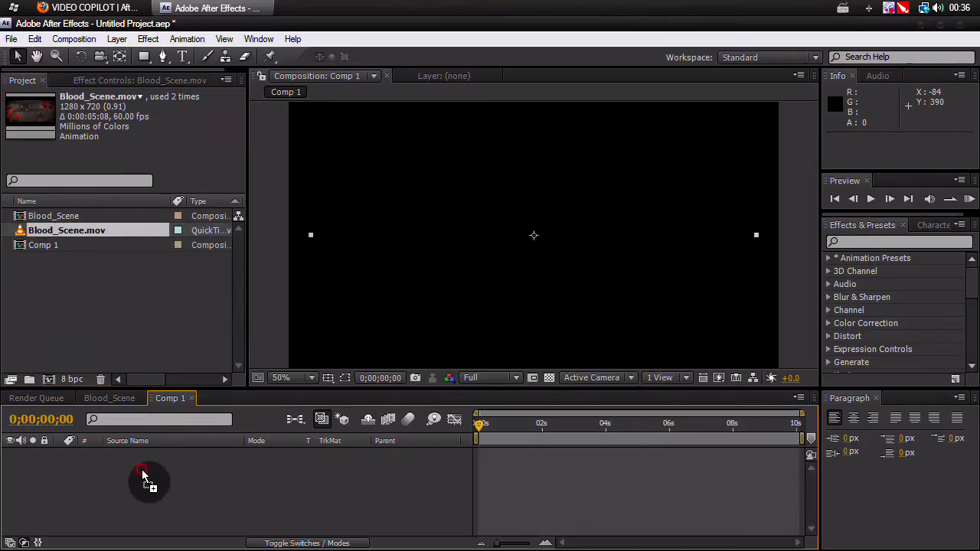
pyautogui.click(73, 40)
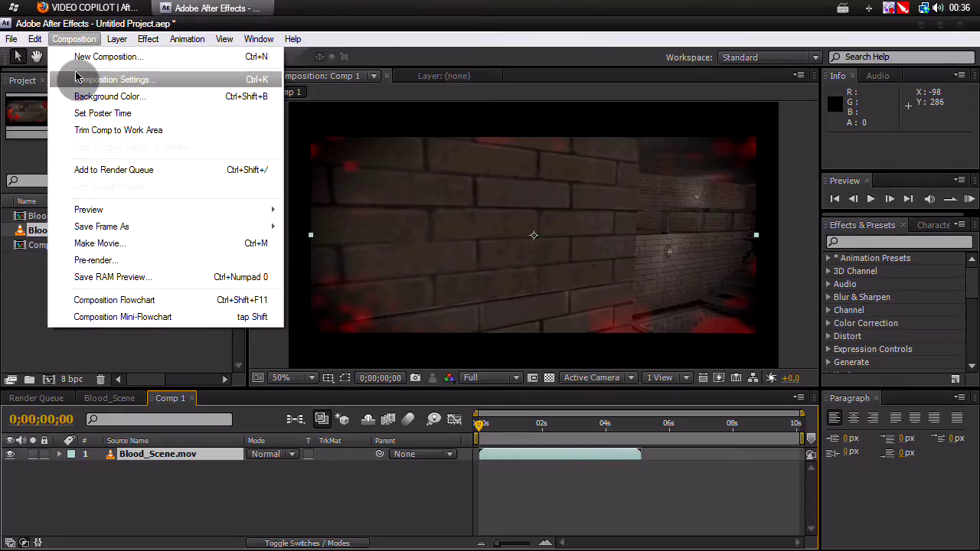
pyautogui.click(76, 79)
pyautogui.click(782, 528)
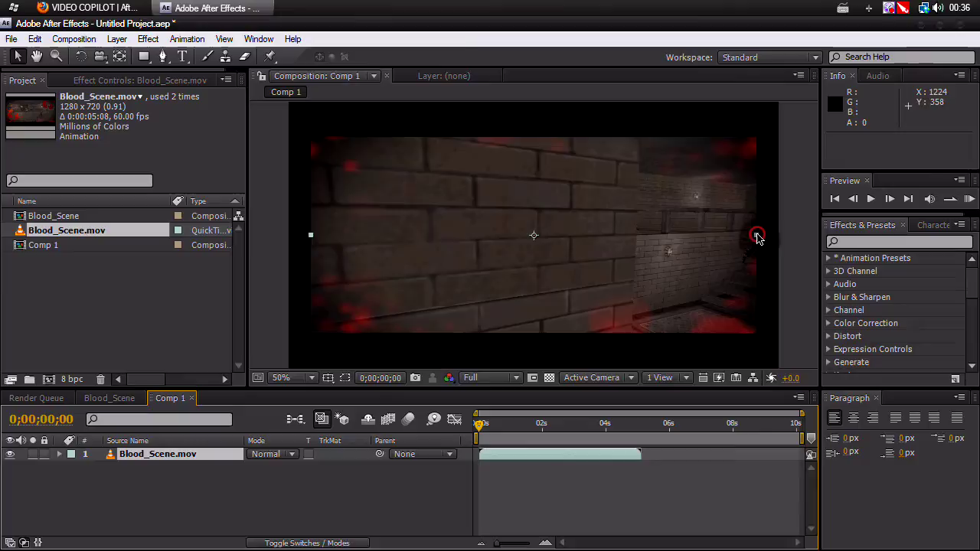
# - Stretch the footage to 111% width to fill the frame, then play it
pyautogui.moveTo(756, 238); pyautogui.dragTo(776, 236)
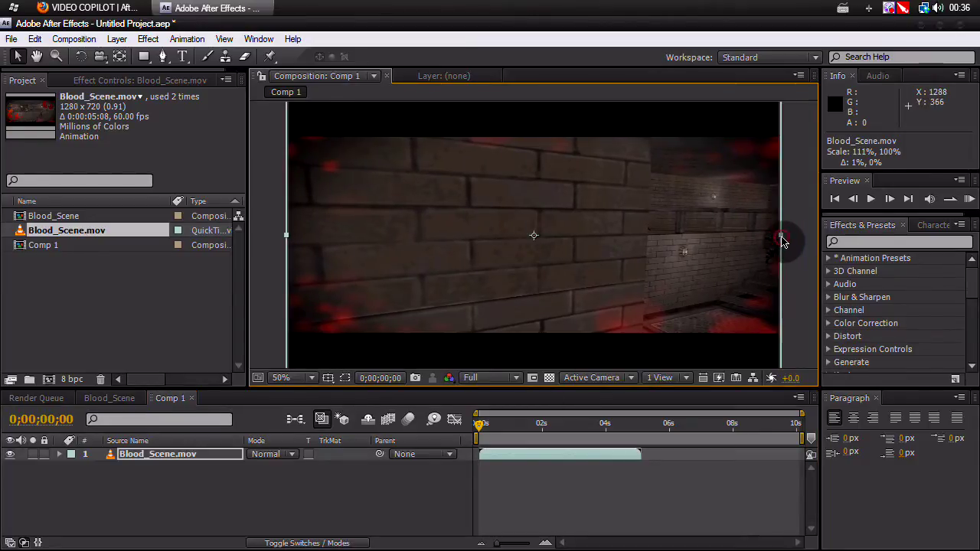
pyautogui.press('space')
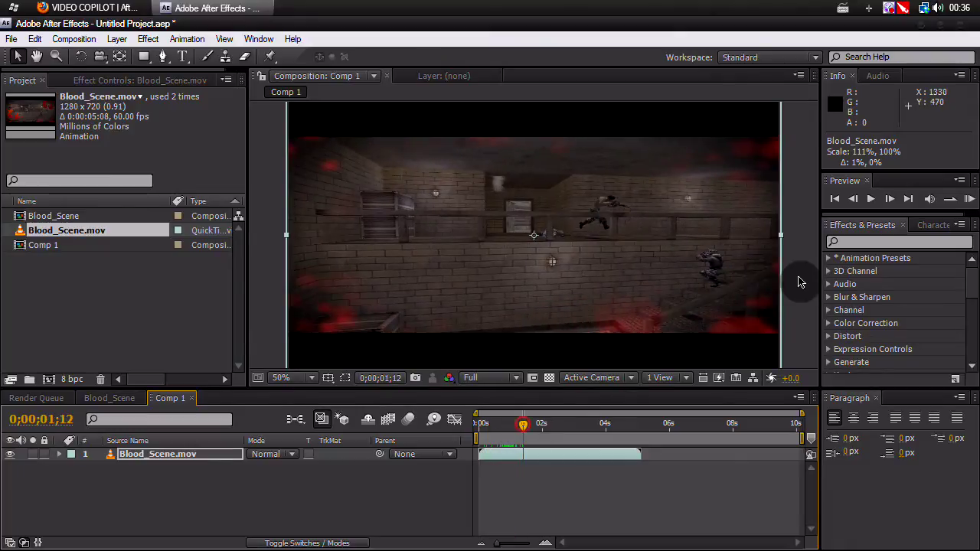
pyautogui.click(798, 283)
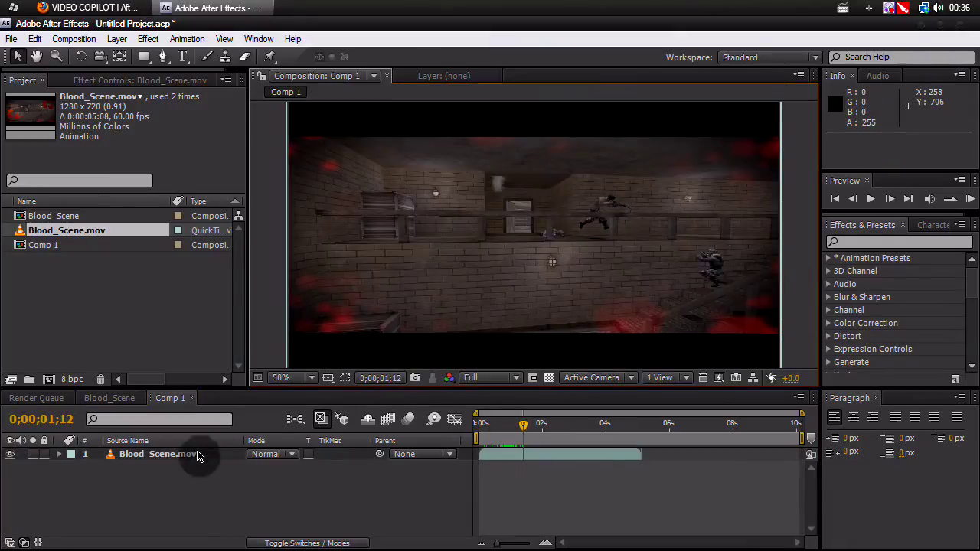
# - Apply Effect > Video Copilot > Twitch to the Blood_Scene.mov layer and scrub the clip
pyautogui.click(178, 457)
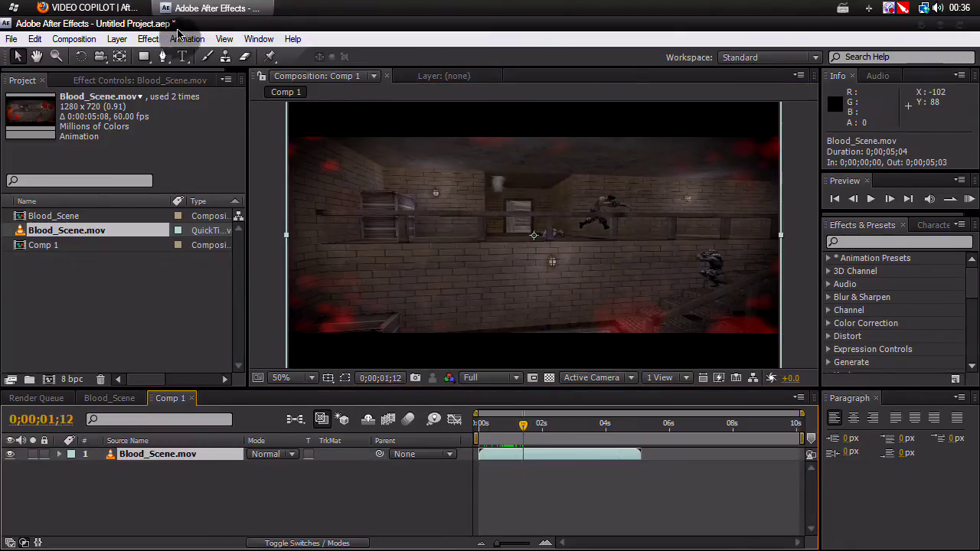
pyautogui.click(148, 39)
pyautogui.click(171, 534)
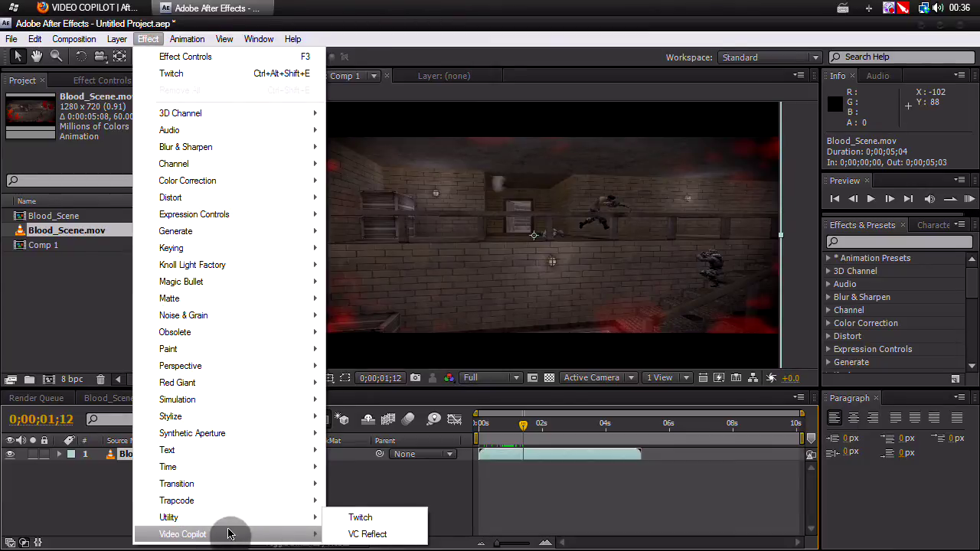
pyautogui.click(340, 519)
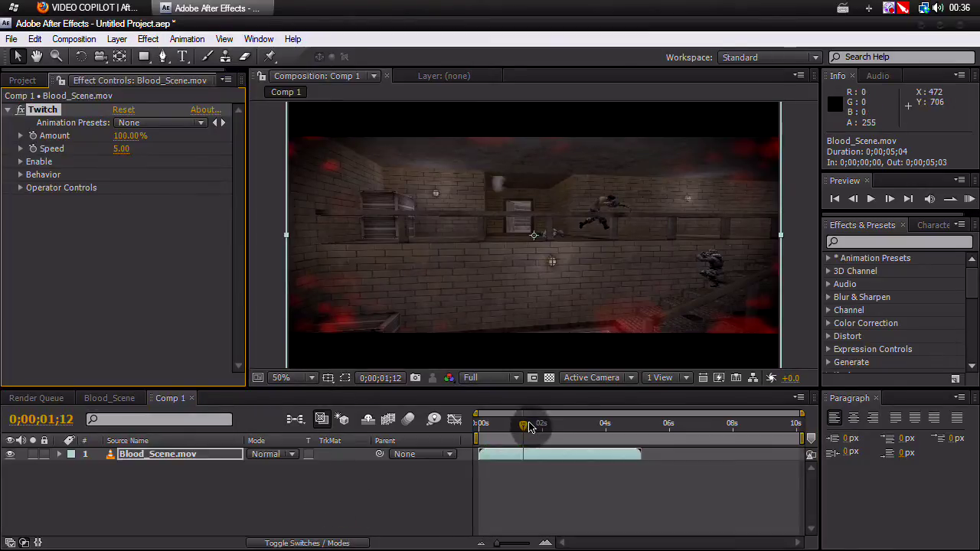
pyautogui.moveTo(524, 430)
pyautogui.mouseDown()
pyautogui.moveTo(477, 426)
pyautogui.moveTo(613, 422)
pyautogui.moveTo(486, 428)
pyautogui.moveTo(531, 427)
pyautogui.mouseUp()
pyautogui.click(274, 254)
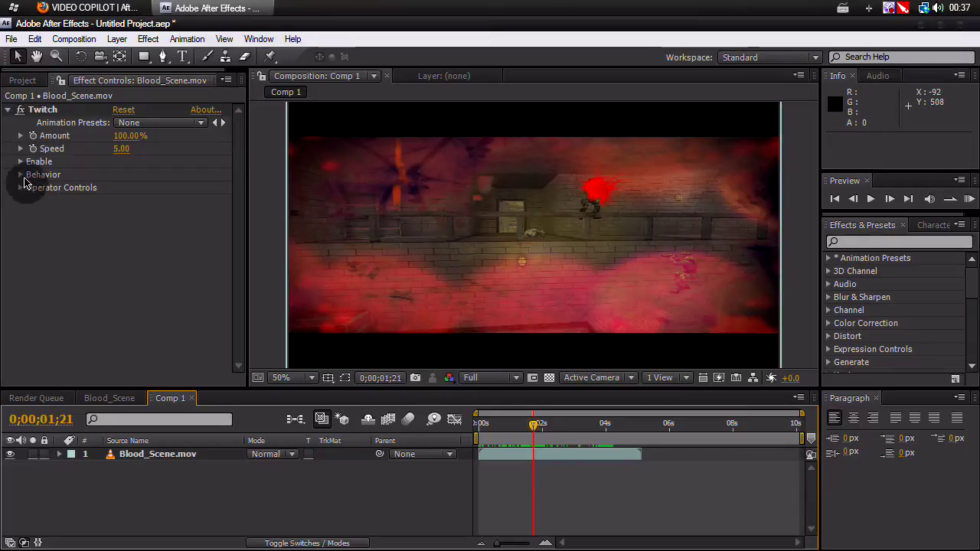
# - Expand Twitch's Enable group and tick Slide, Light, Scale and Time glitches
pyautogui.click(20, 163)
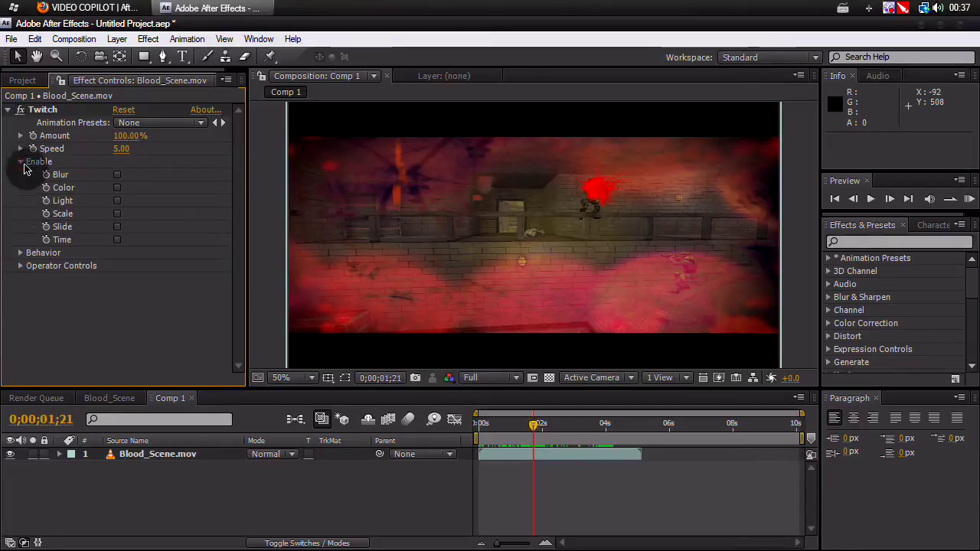
pyautogui.click(117, 227)
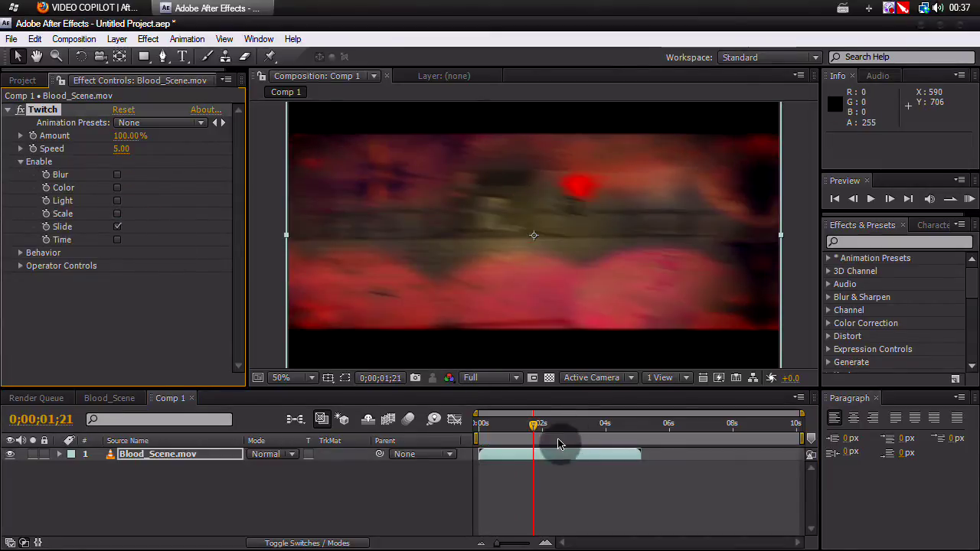
pyautogui.click(533, 428)
pyautogui.moveTo(534, 427); pyautogui.dragTo(514, 427)
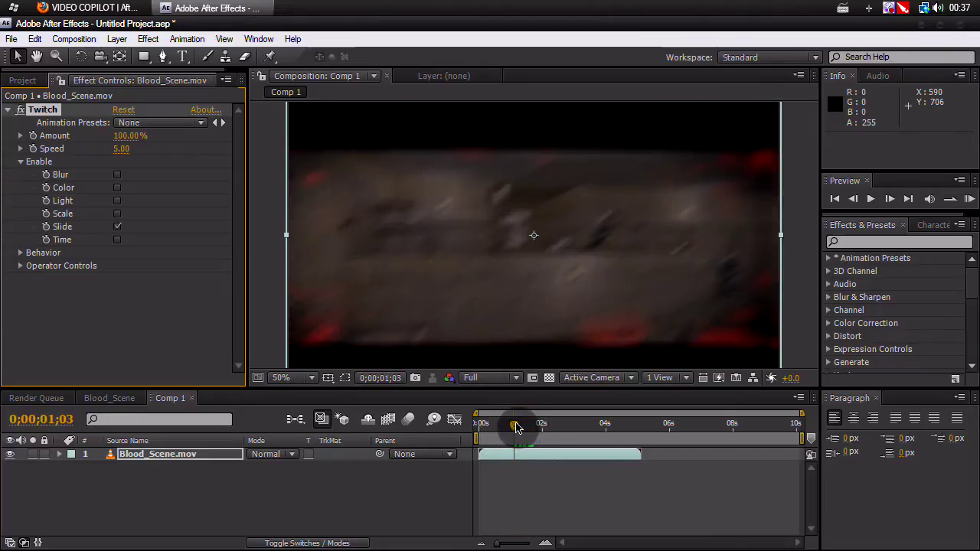
pyautogui.click(117, 200)
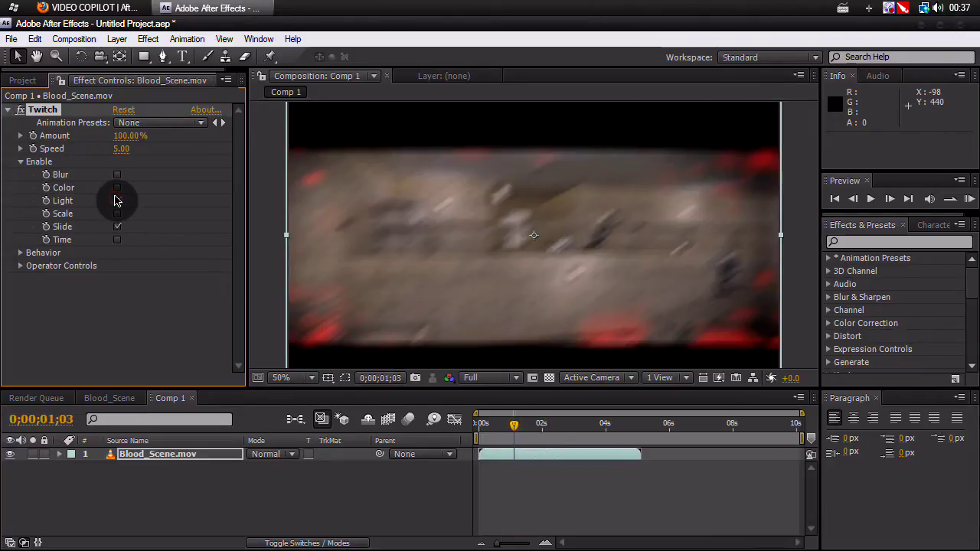
pyautogui.click(117, 175)
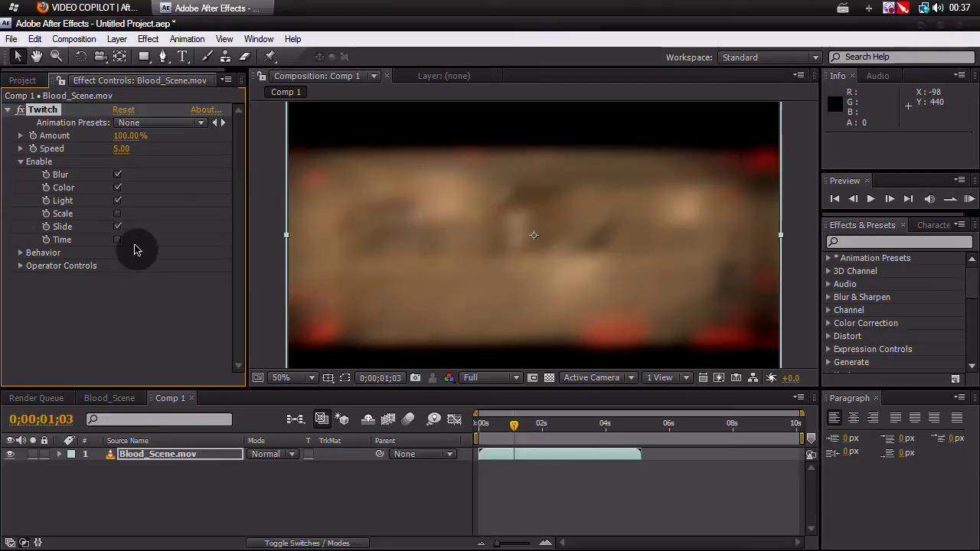
pyautogui.click(117, 214)
pyautogui.click(117, 240)
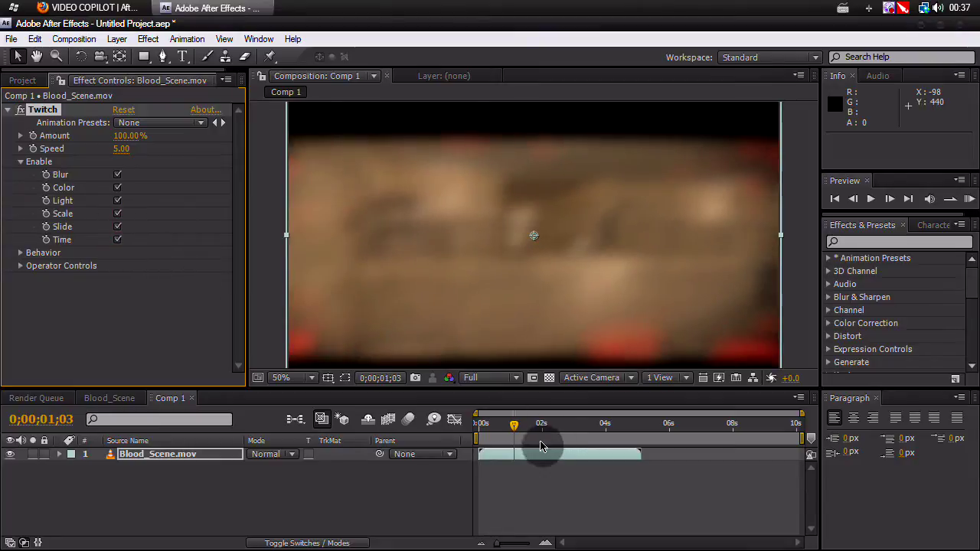
# - Untick Time, Blur and Scale, leaving only Light and Slide enabled
pyautogui.moveTo(511, 423)
pyautogui.mouseDown()
pyautogui.moveTo(492, 423)
pyautogui.moveTo(504, 421)
pyautogui.mouseUp()
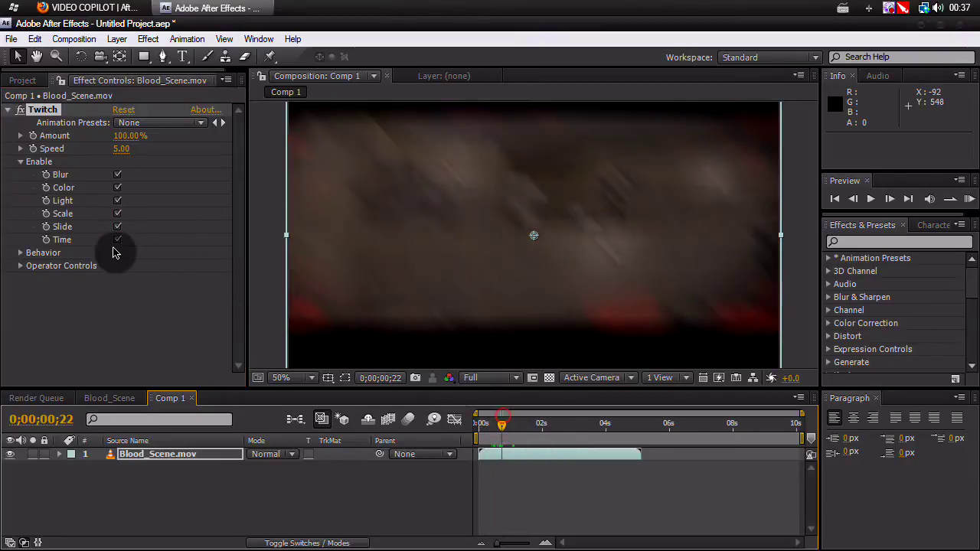
pyautogui.click(118, 240)
pyautogui.click(117, 228)
pyautogui.click(117, 215)
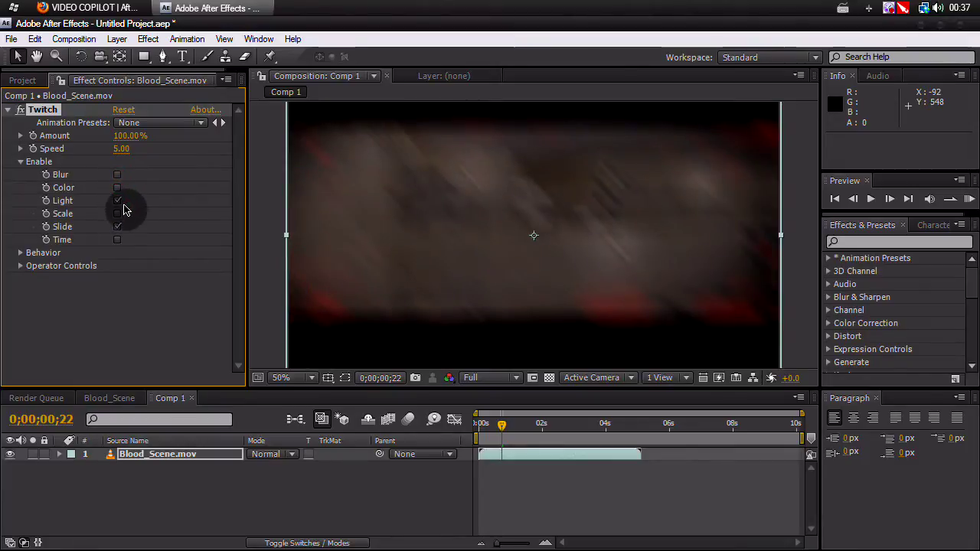
pyautogui.click(117, 227)
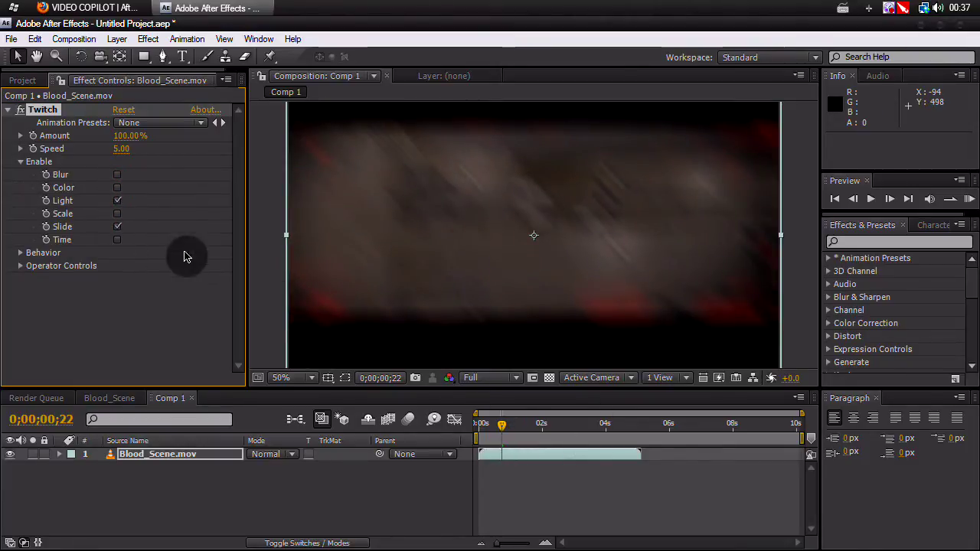
pyautogui.moveTo(501, 426); pyautogui.dragTo(600, 423)
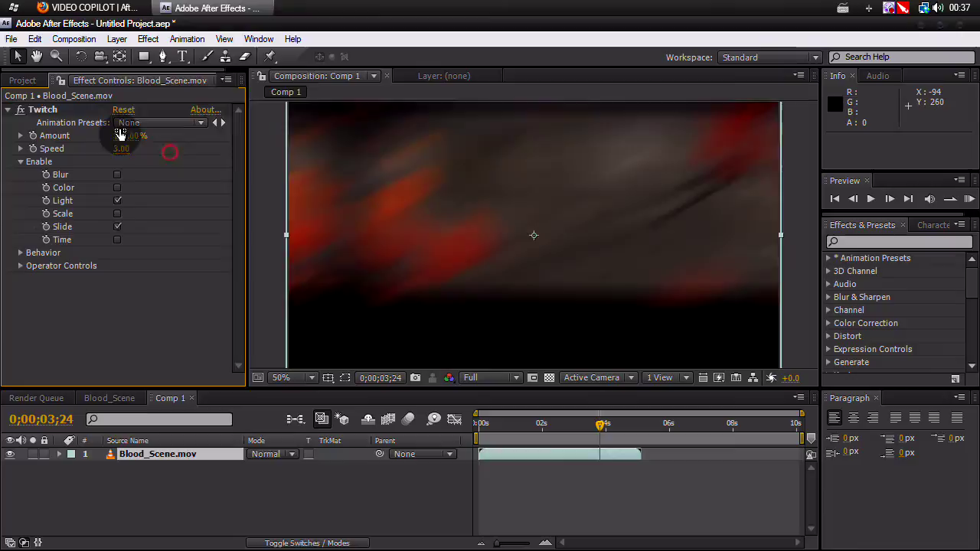
# - Set Twitch's Amount to 37% and Speed to 3
pyautogui.click(125, 123)
pyautogui.click(92, 144)
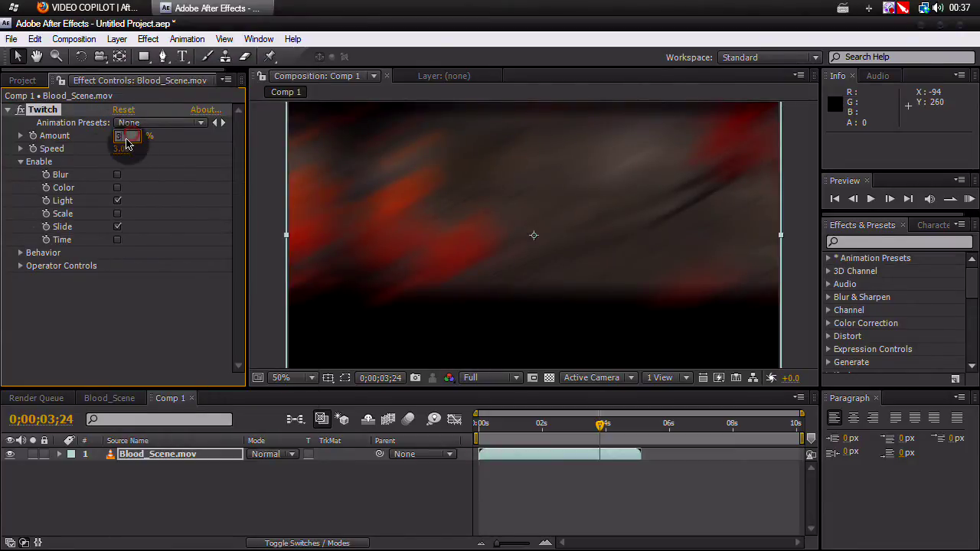
pyautogui.write('7')
pyautogui.press('Return')
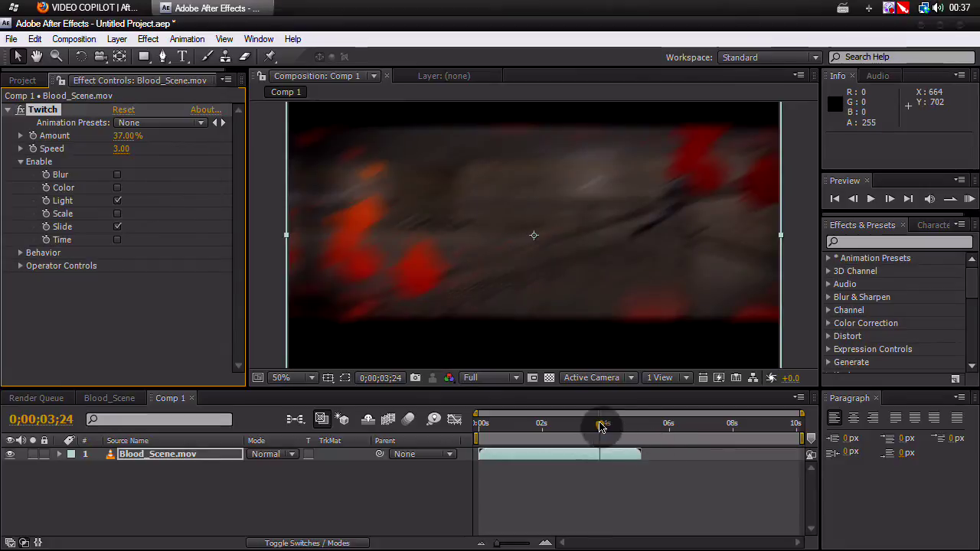
pyautogui.moveTo(602, 426); pyautogui.dragTo(529, 413)
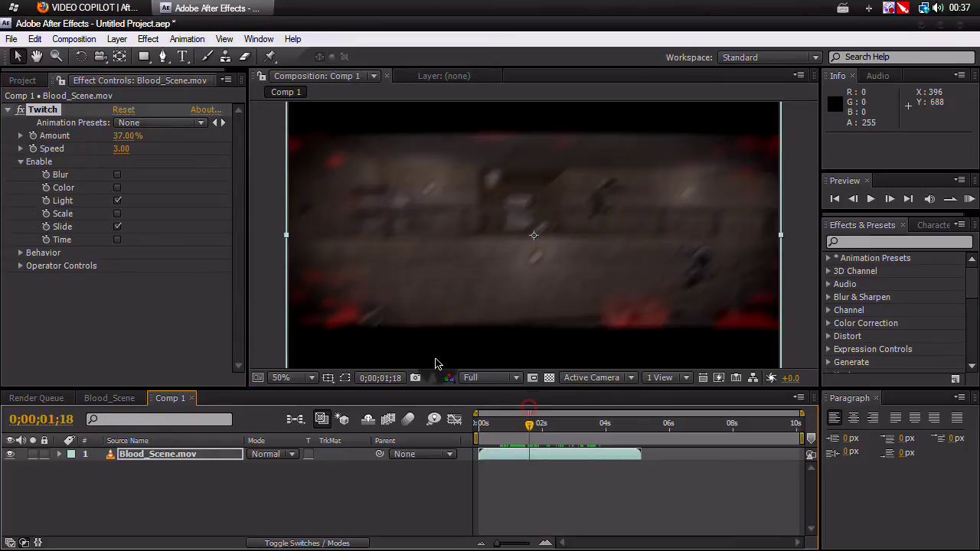
# - Expand Twitch's Operator Controls to reveal the Slide operator settings
pyautogui.click(19, 253)
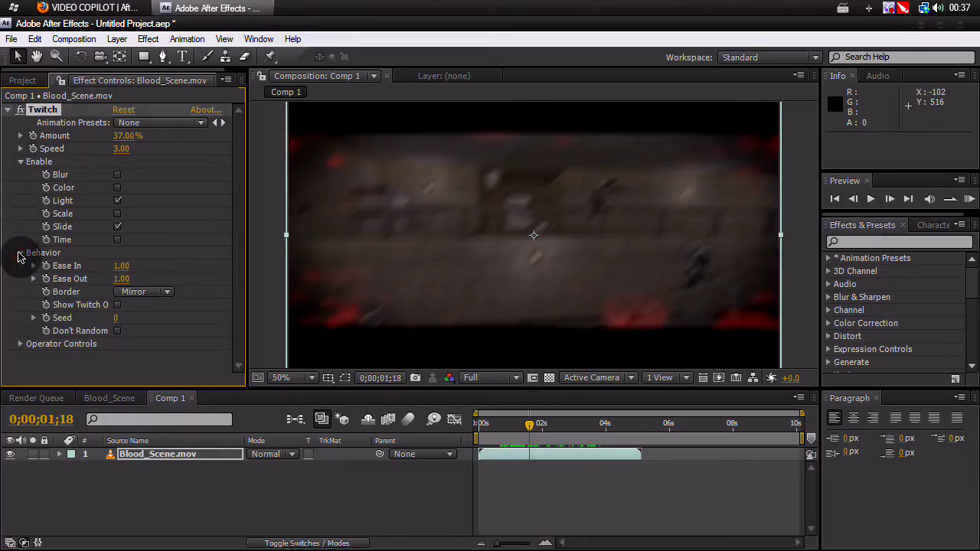
pyautogui.click(19, 253)
pyautogui.click(18, 266)
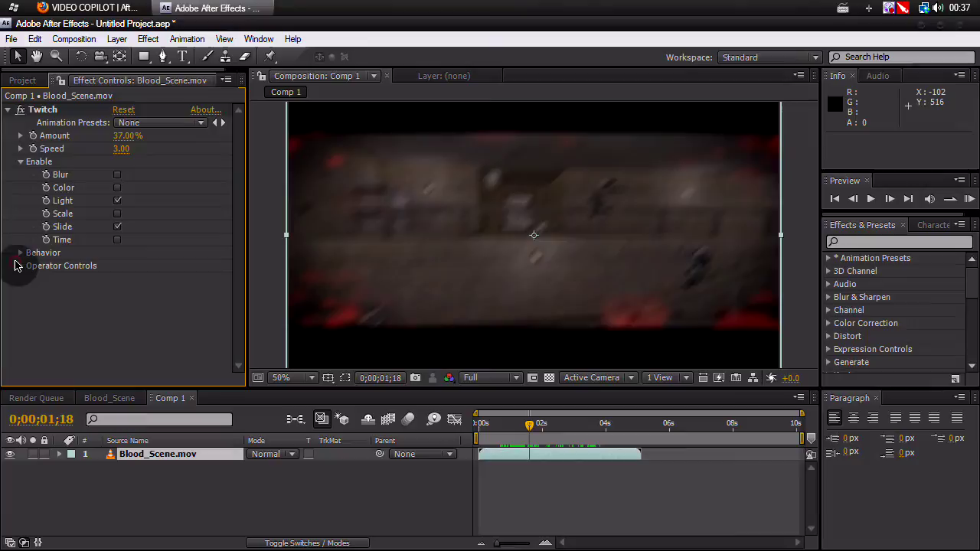
pyautogui.scroll(-5, 21, 269)
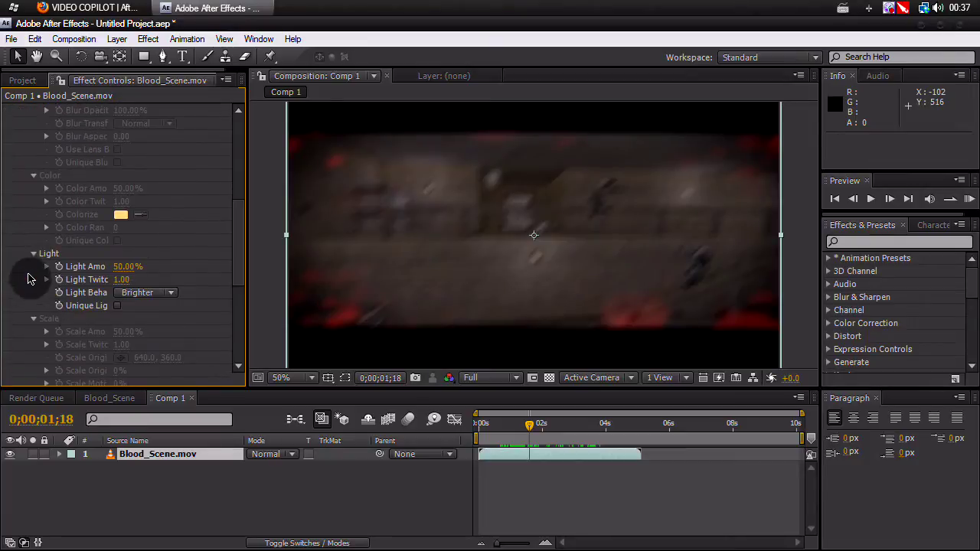
pyautogui.scroll(-3, 43, 264)
pyautogui.click(44, 263)
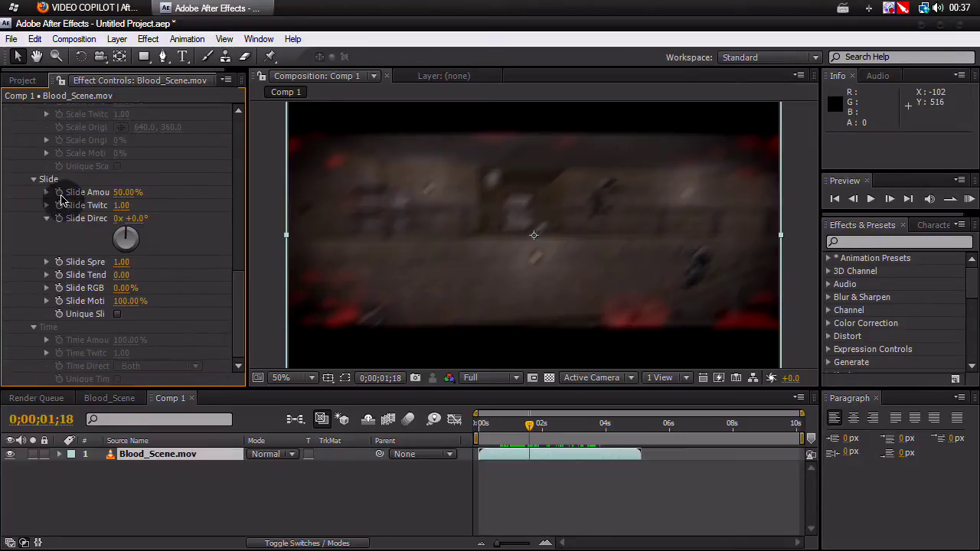
pyautogui.moveTo(125, 288); pyautogui.dragTo(131, 287)
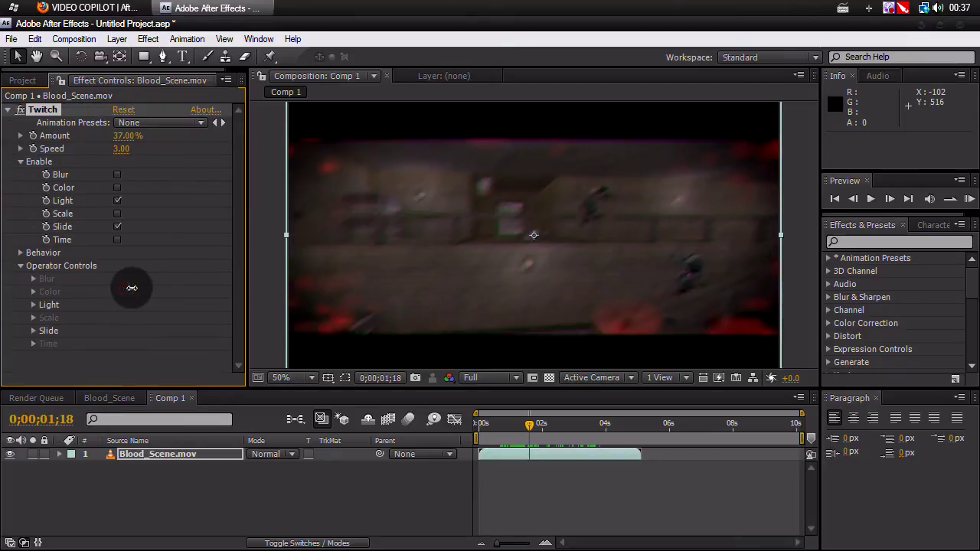
pyautogui.click(35, 332)
pyautogui.scroll(-3, 133, 343)
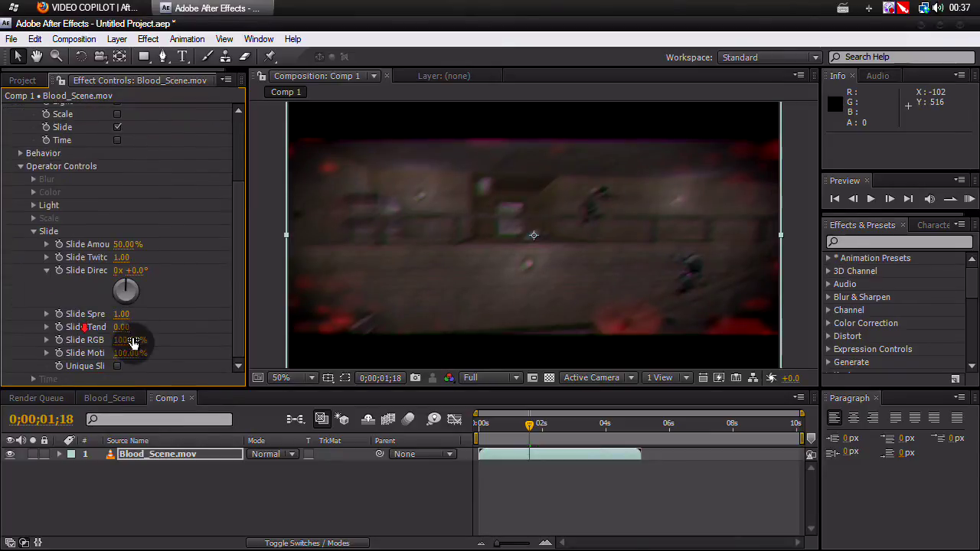
# - Raise Slide RGB to 100% and zoom in to inspect the colour split
pyautogui.moveTo(124, 337); pyautogui.dragTo(538, 344)
pyautogui.press('.')
pyautogui.press('.')
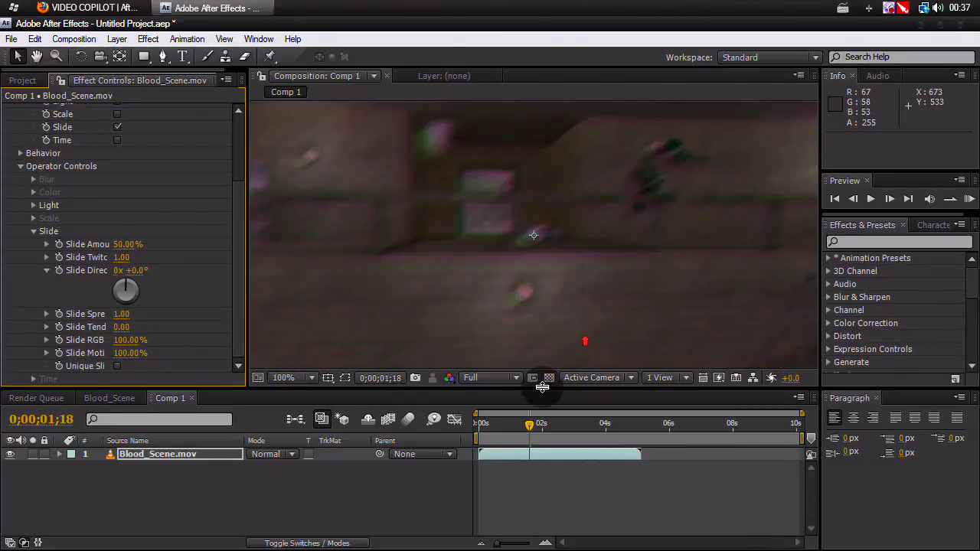
pyautogui.moveTo(530, 423); pyautogui.dragTo(542, 424)
pyautogui.press(',')
pyautogui.press(',')
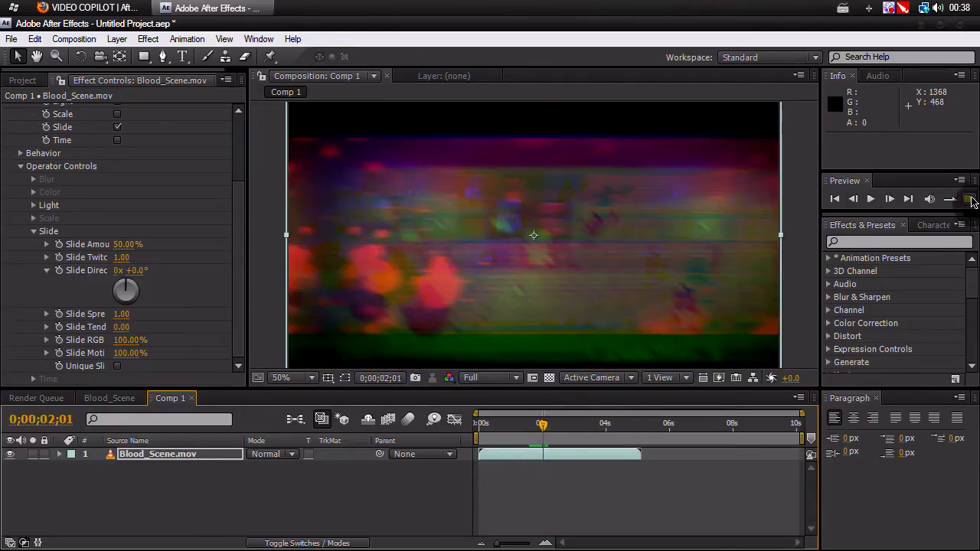
pyautogui.click(971, 200)
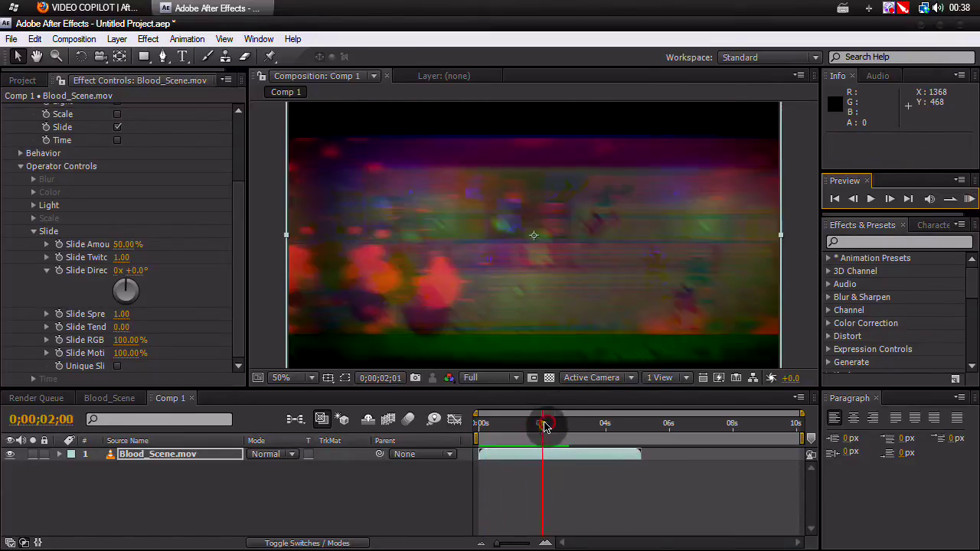
pyautogui.moveTo(541, 425)
pyautogui.mouseDown()
pyautogui.moveTo(484, 426)
pyautogui.moveTo(531, 426)
pyautogui.mouseUp()
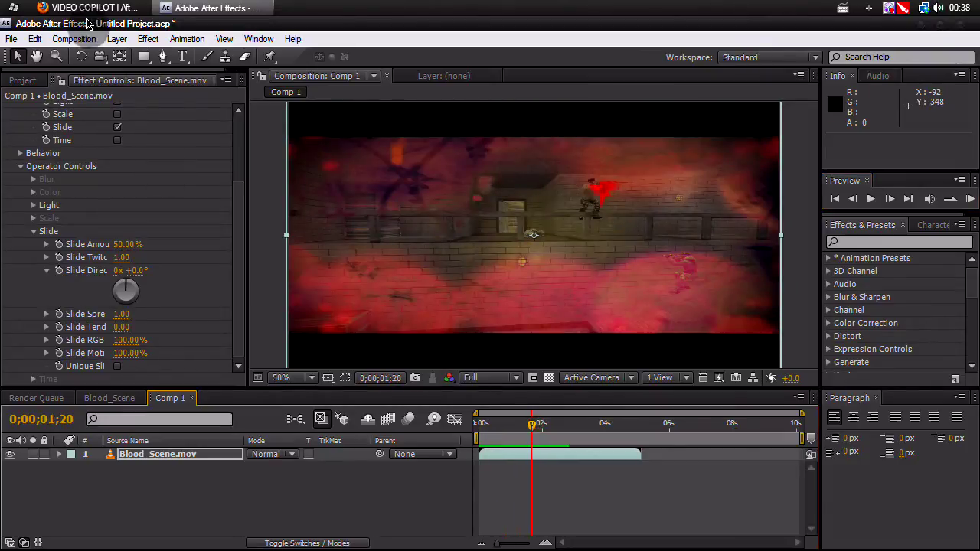
pyautogui.moveTo(86, 12)
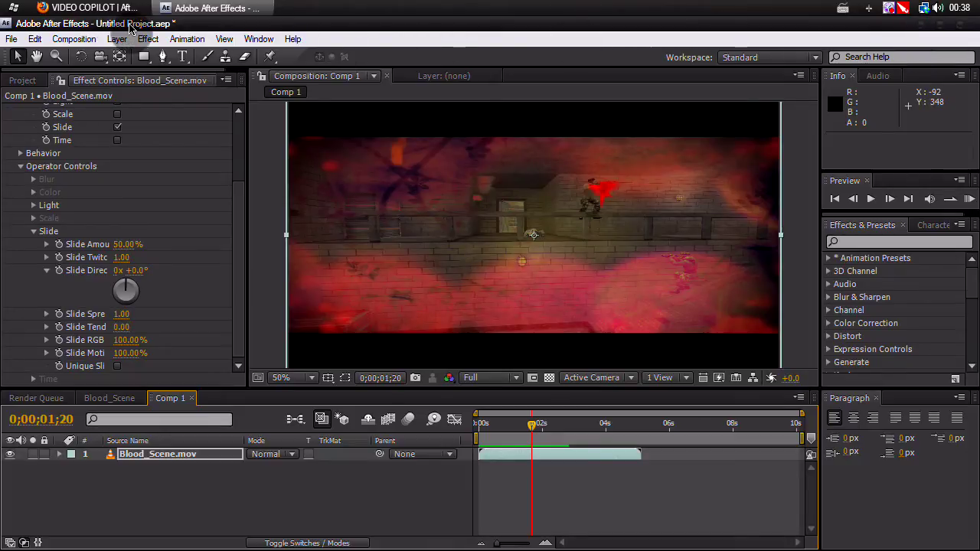
pyautogui.moveTo(534, 426); pyautogui.dragTo(540, 449)
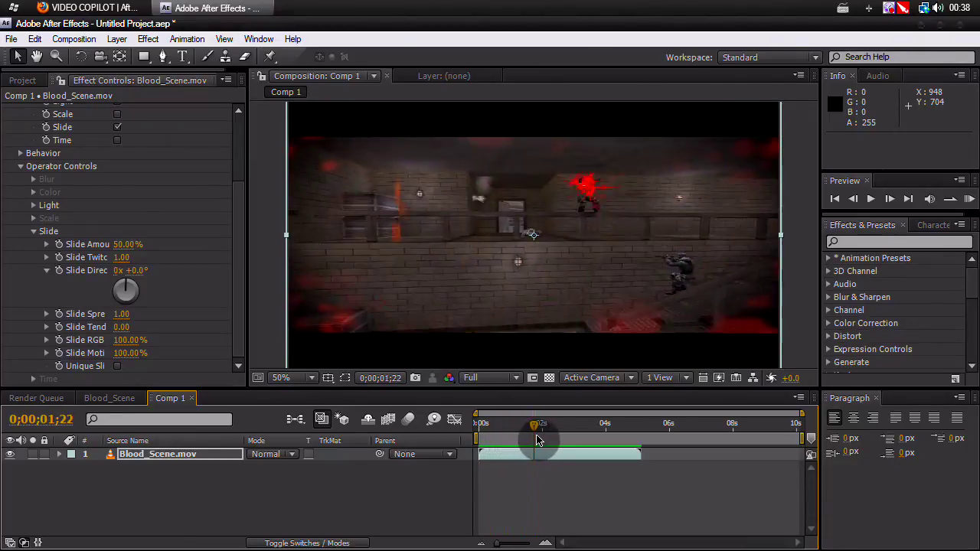
pyautogui.moveTo(541, 442); pyautogui.dragTo(523, 416)
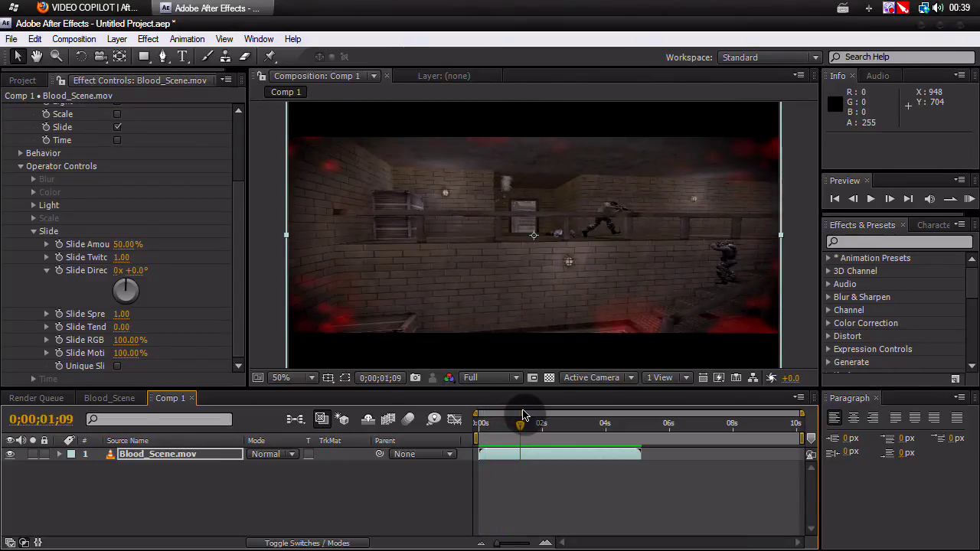
pyautogui.click(786, 335)
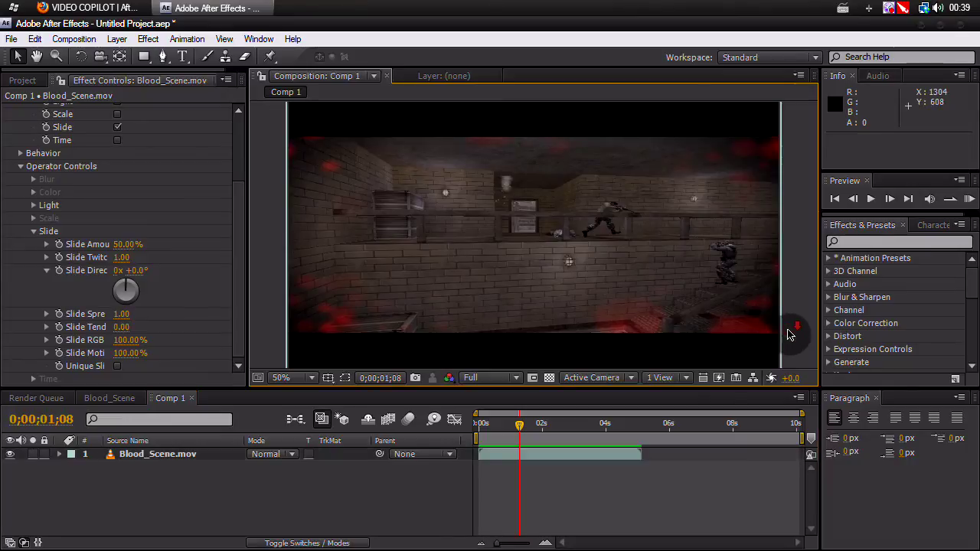